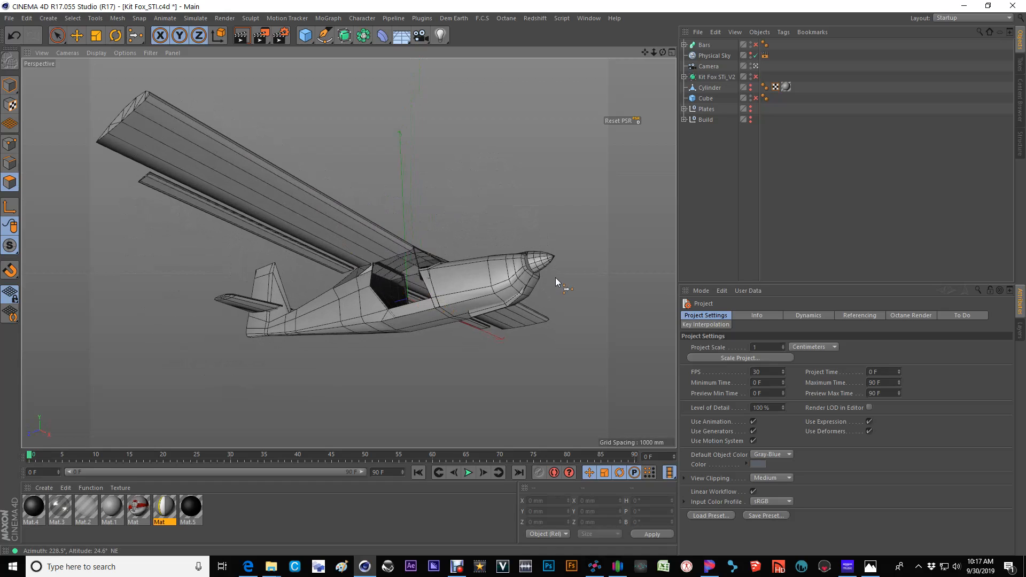
Step: Examine the low-poly airplane mesh from below, above, the front and the side
alt+drag(383, 285, 383, 331)
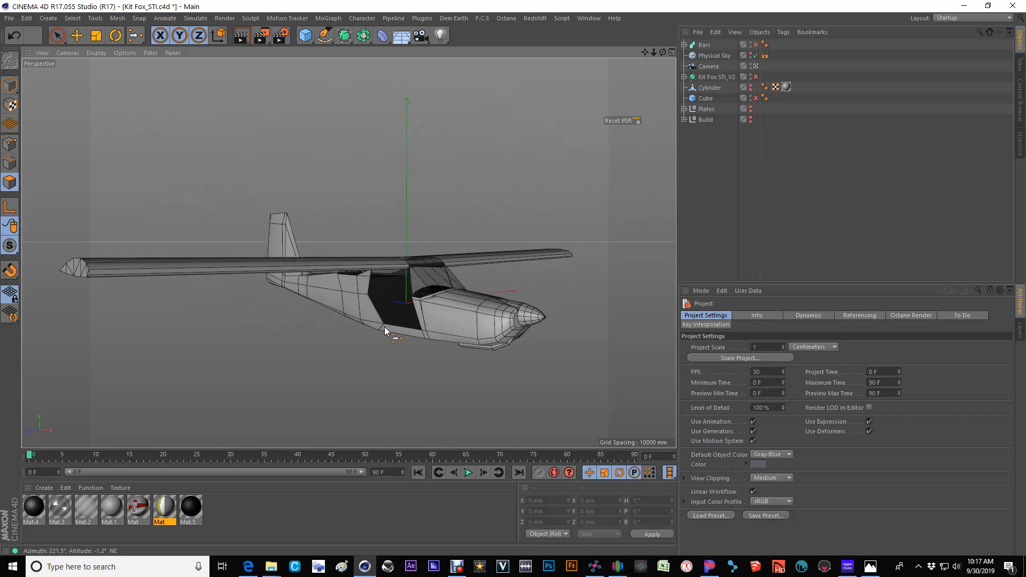
alt+drag(455, 320, 354, 292)
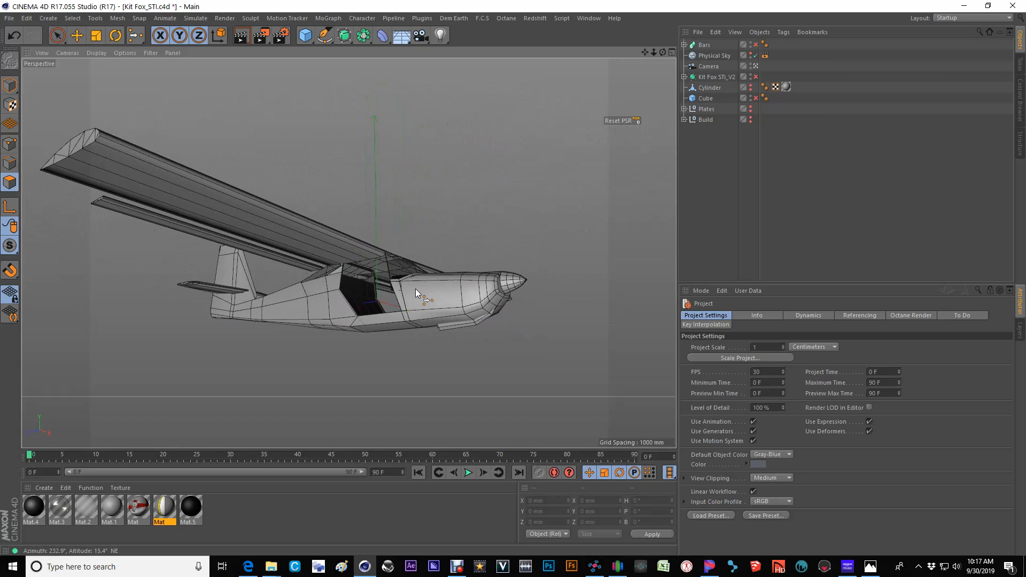
alt+drag(389, 297, 425, 272)
scroll(426, 271, up, 1)
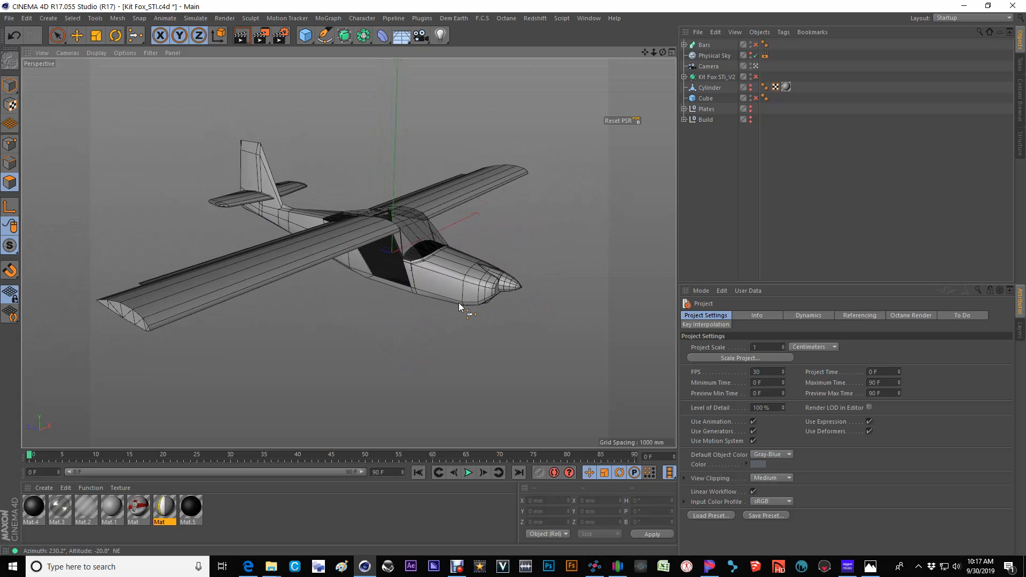
scroll(435, 279, up, 1)
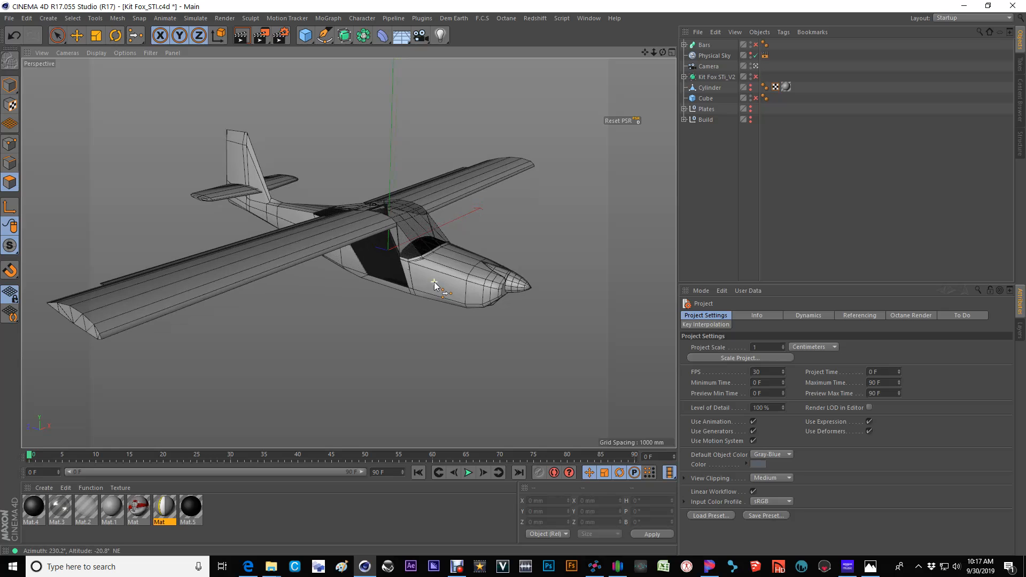
alt+middle_drag(399, 278, 436, 279)
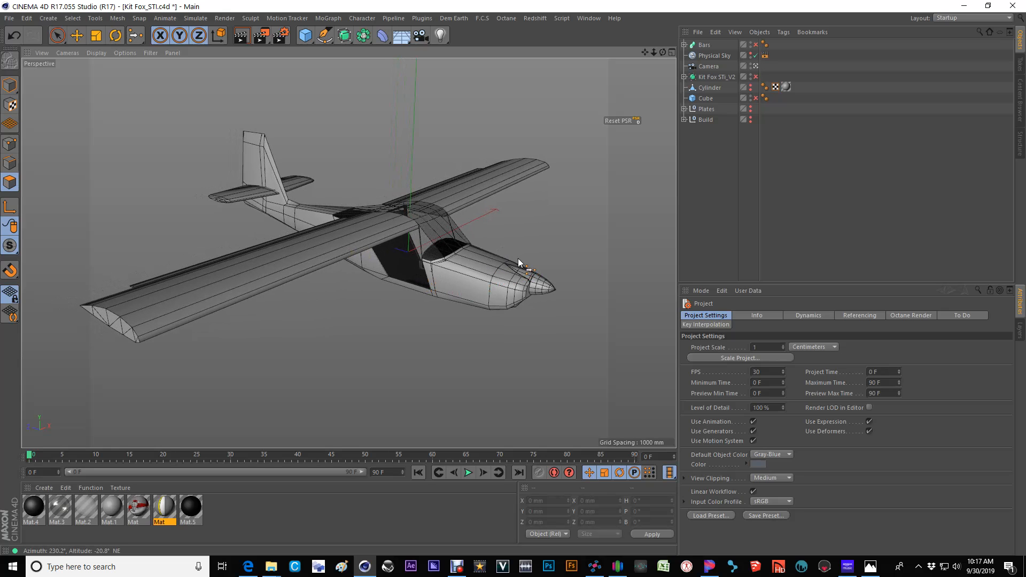
alt+drag(369, 231, 482, 214)
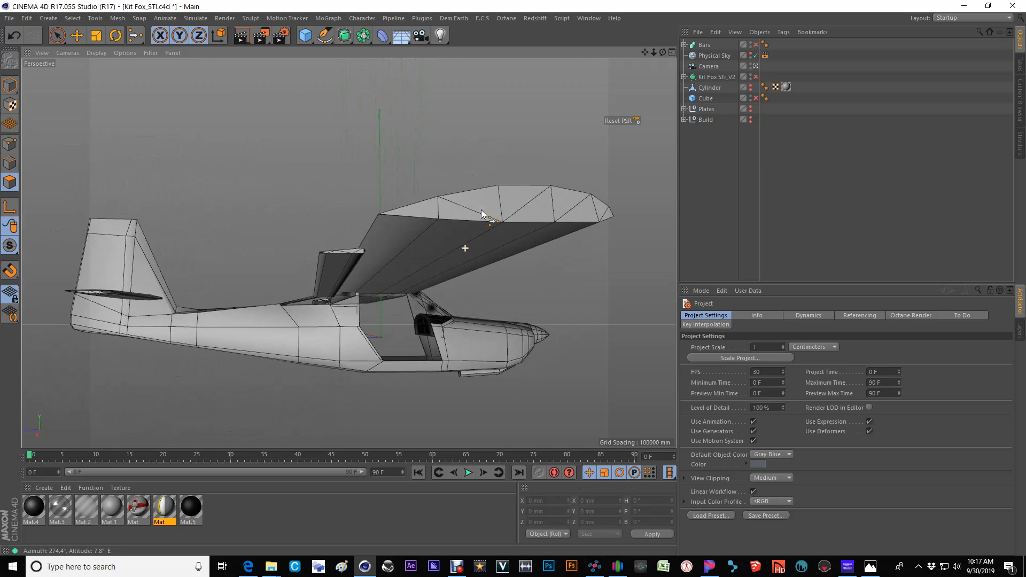
Step: Show the Plates reference images and hide the Kit Fox STi_V2 model to inspect the side and top plates alone
alt+click(750, 110)
alt+drag(500, 289, 442, 260)
alt+middle_drag(442, 260, 436, 238)
alt+click(751, 77)
alt+click(750, 76)
alt+drag(367, 220, 400, 261)
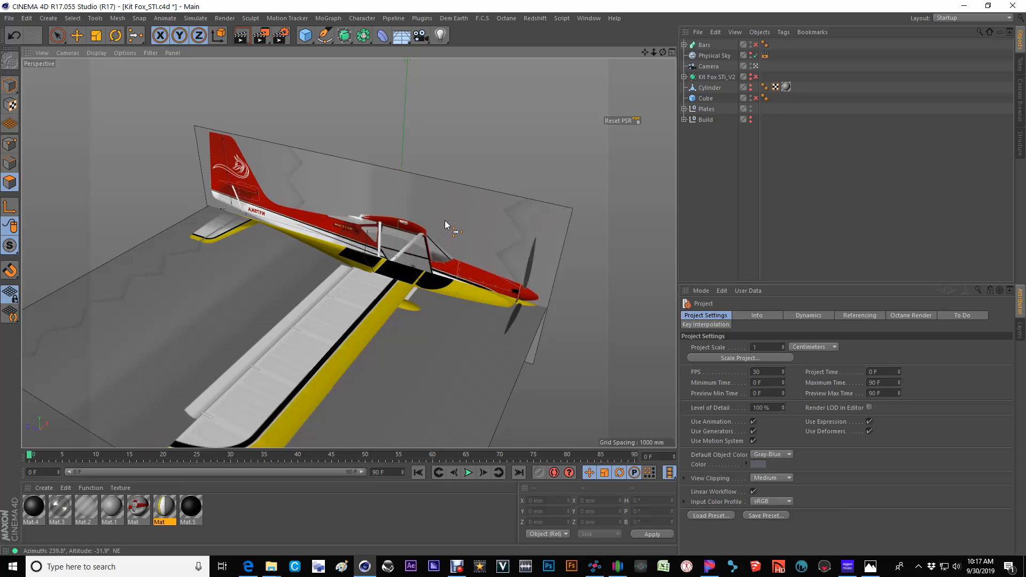
alt+middle_drag(401, 276, 390, 234)
alt+drag(390, 238, 406, 285)
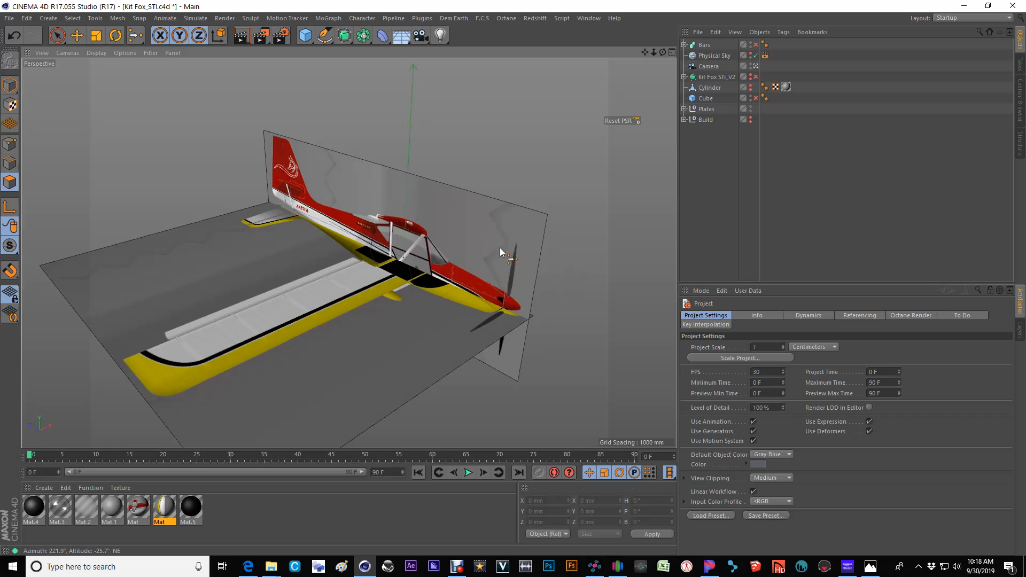
scroll(434, 285, up, 1)
alt+drag(489, 299, 613, 269)
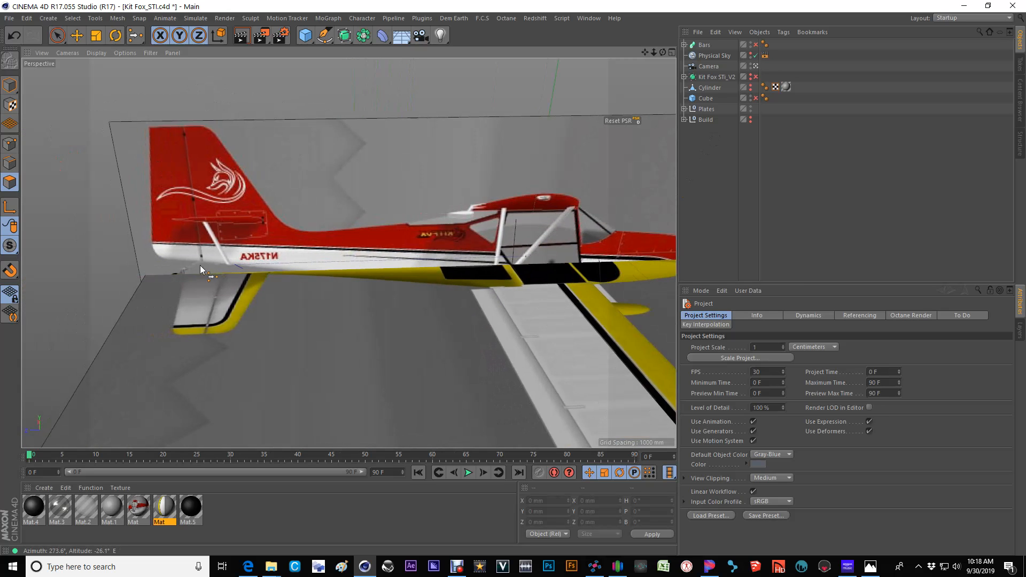
alt+drag(201, 268, 737, 102)
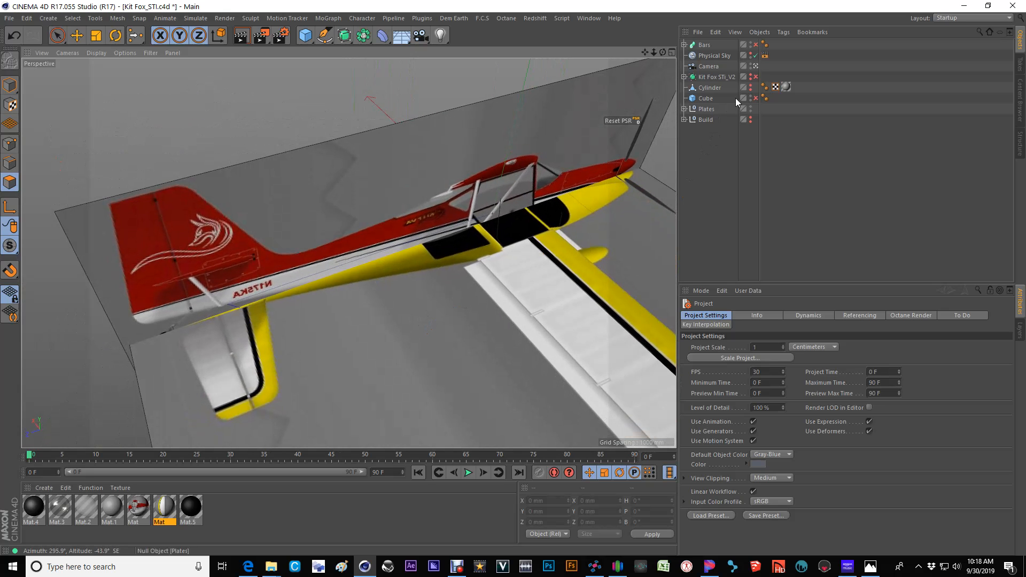
Step: Show the Kit Fox STi_V2 model again and compare its nose and wings with the reference plates
click(750, 76)
alt+drag(516, 252, 460, 217)
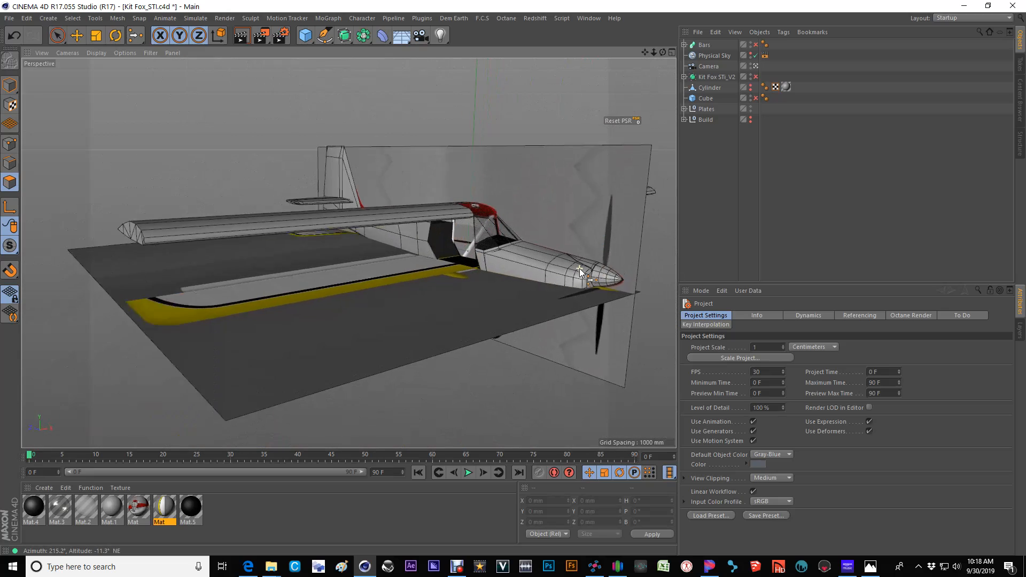
scroll(581, 272, up, 3)
alt+drag(582, 272, 542, 270)
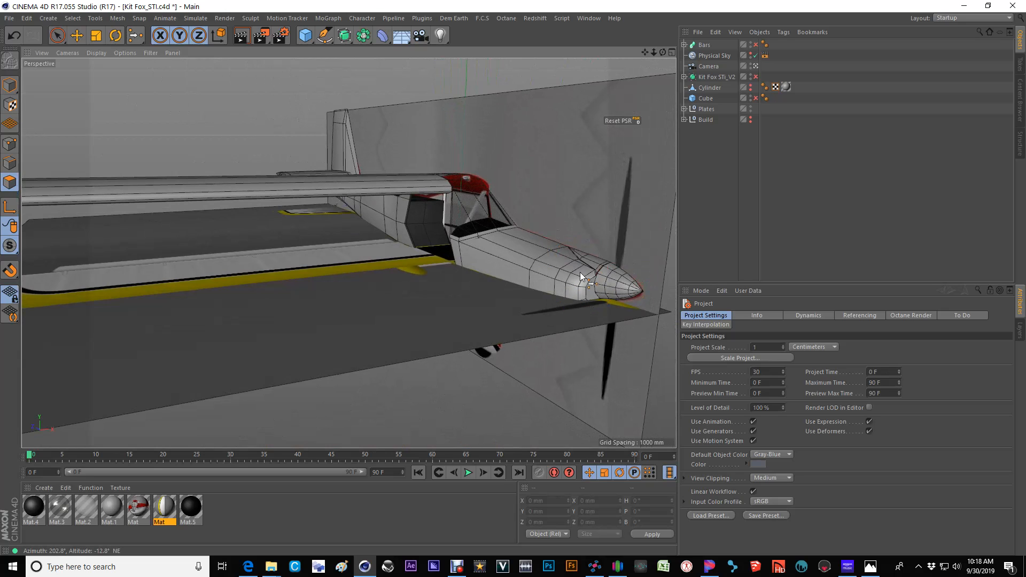
alt+middle_drag(605, 272, 623, 272)
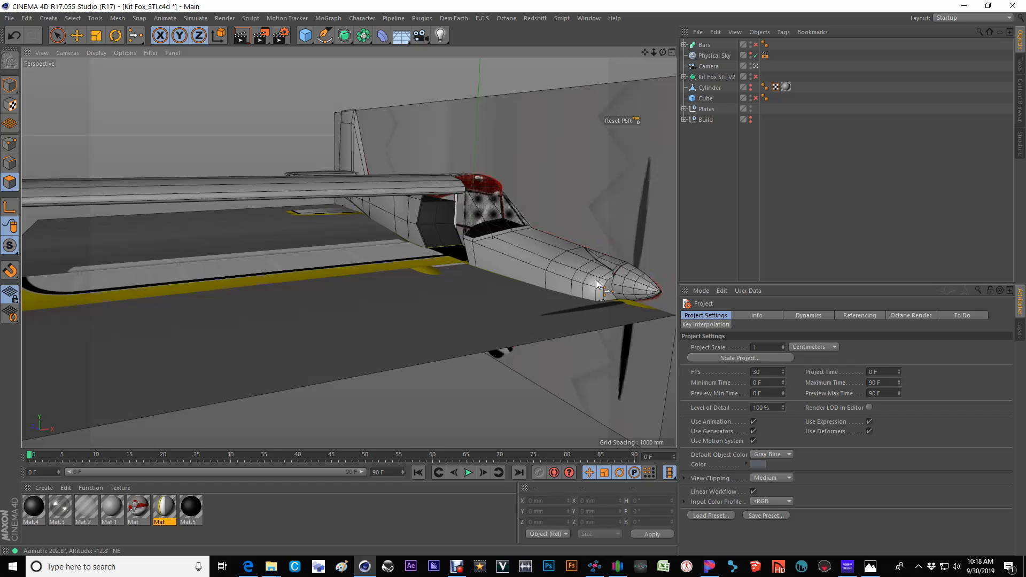
alt+drag(536, 273, 548, 249)
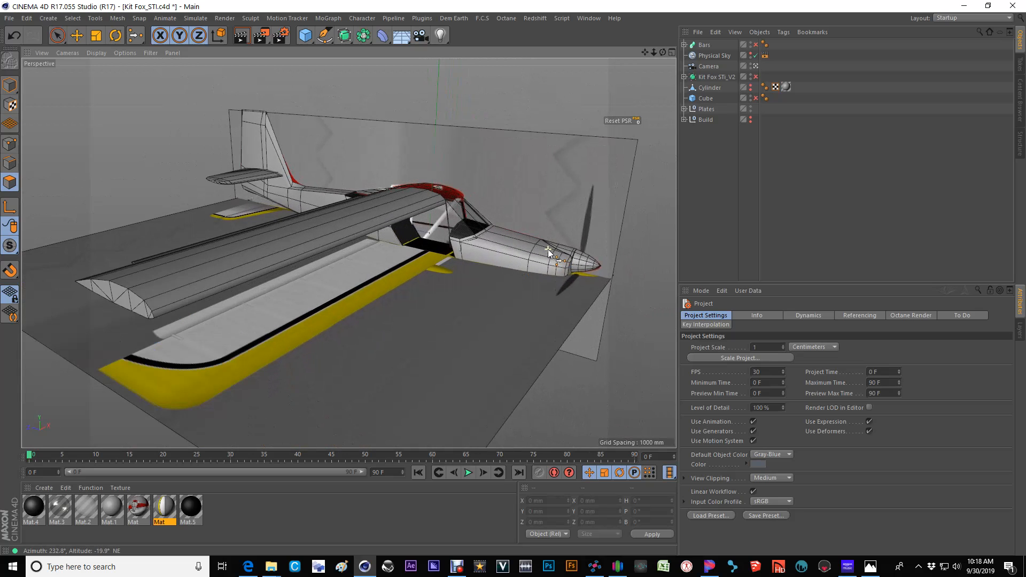
Step: Switch to the open Kit Fox_STI_V5_Gear Models_Build.c4d project and view the detailed bush plane from the front
click(583, 19)
click(627, 269)
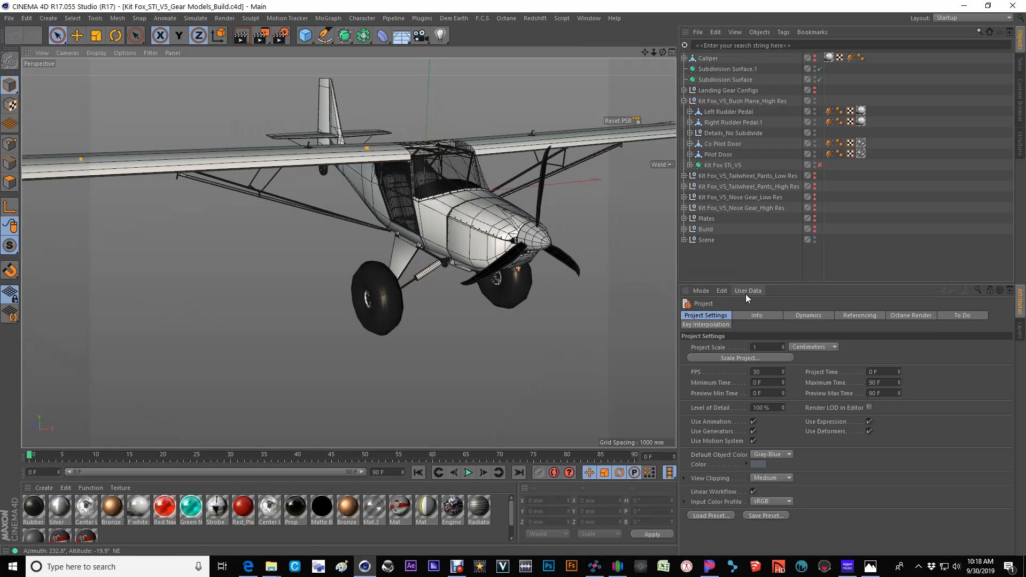
scroll(440, 232, up, 4)
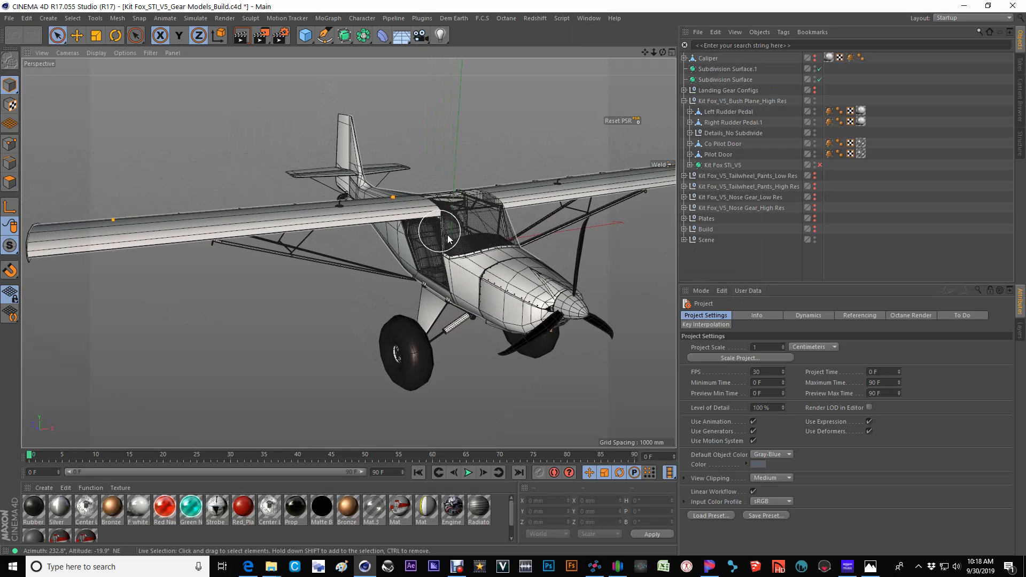
scroll(440, 232, up, 2)
scroll(429, 239, up, 2)
alt+drag(423, 222, 471, 239)
scroll(416, 227, down, 2)
alt+drag(407, 251, 453, 270)
Step: Show the reference plates briefly to compare them with the V5 airplane, and hide them again
click(815, 218)
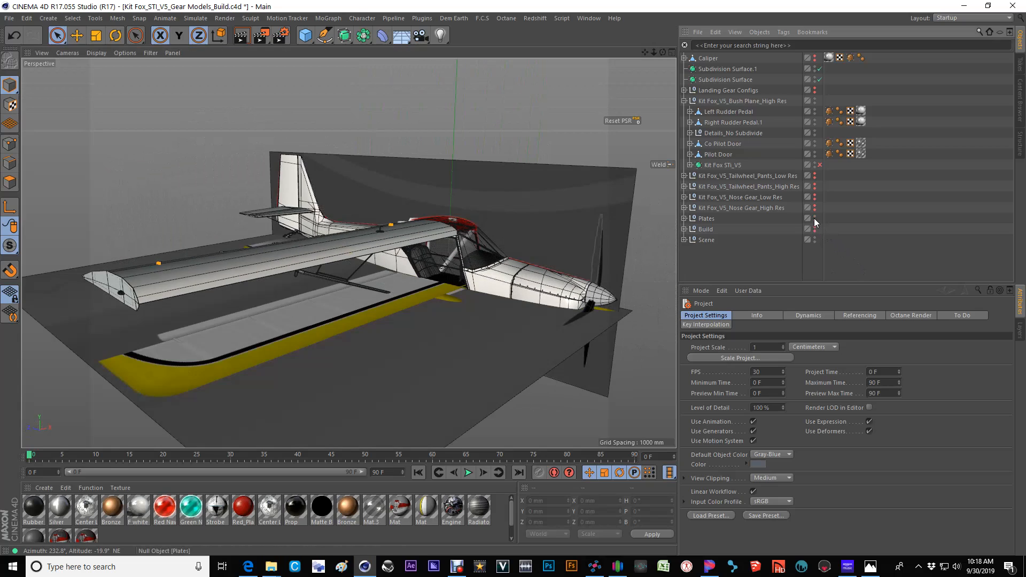
alt+drag(531, 297, 534, 274)
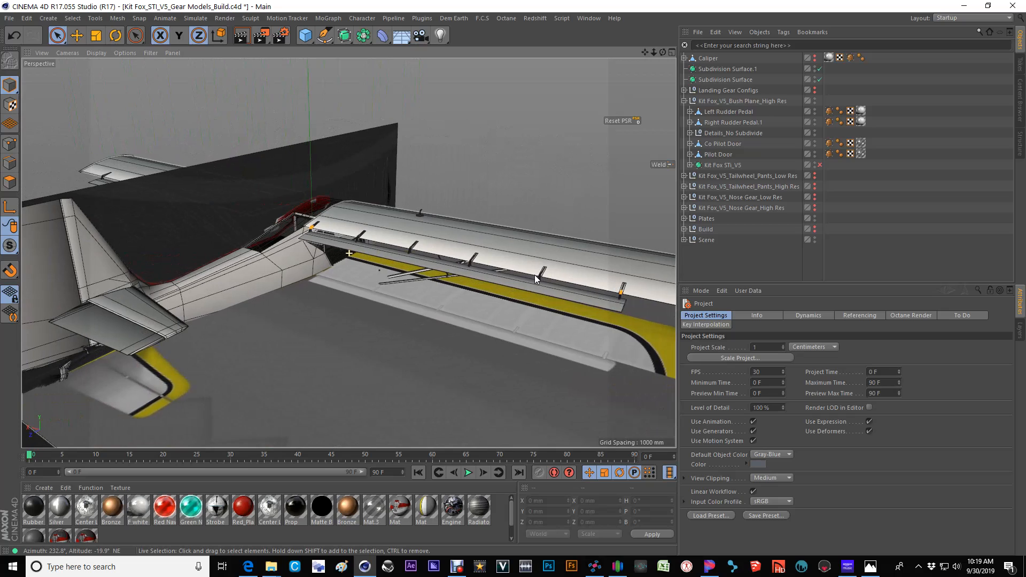
click(815, 217)
Step: Examine the V5 bush plane's fuselage, cockpit, landing gear, tail and wings from all sides
mouse_move(341, 259)
alt+mouse_down()
mouse_move(396, 273)
mouse_move(329, 259)
alt+mouse_up()
scroll(396, 264, up, 5)
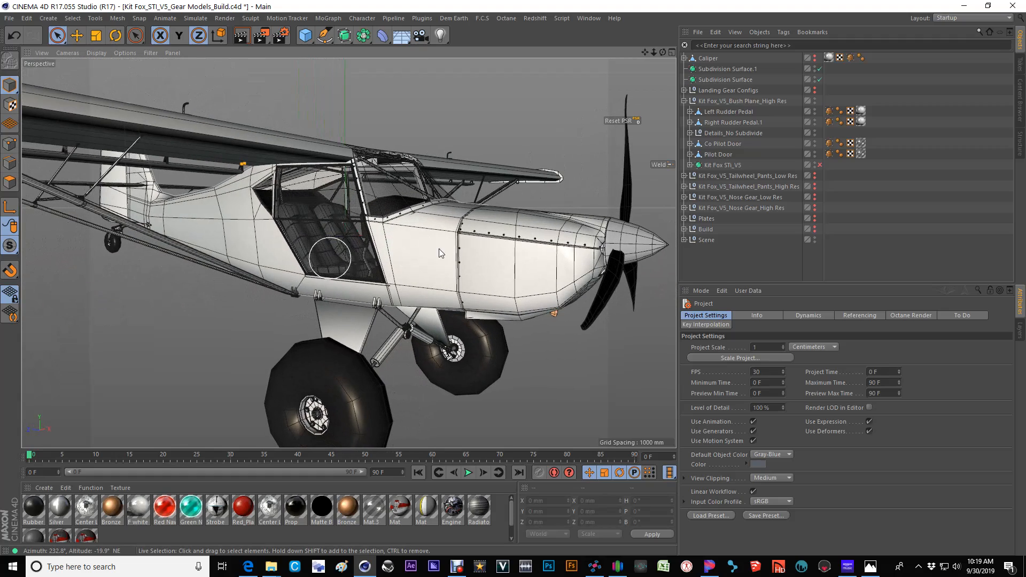
scroll(476, 256, down, 2)
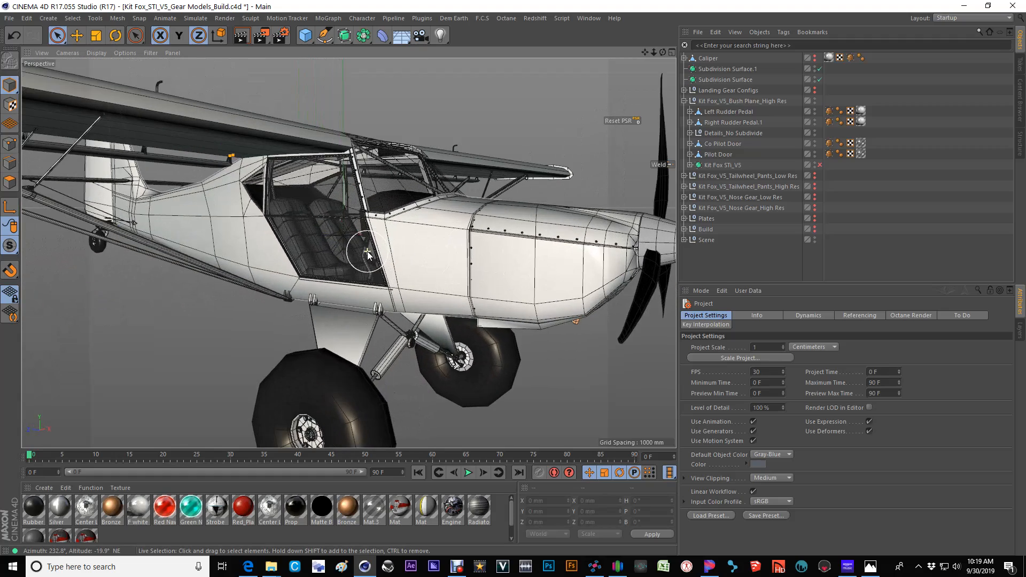
scroll(530, 269, down, 2)
alt+drag(472, 246, 611, 264)
scroll(362, 292, down, 3)
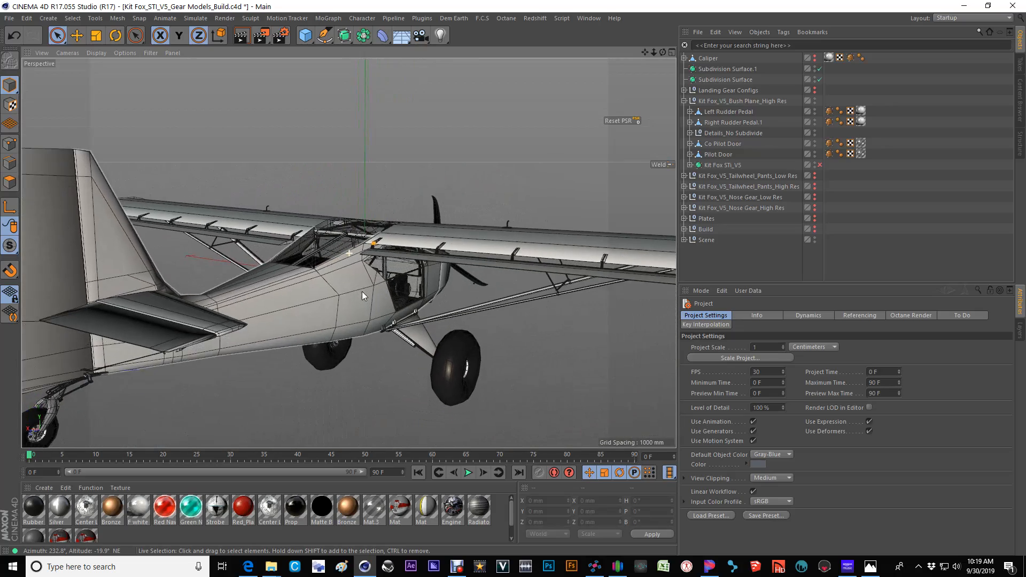
alt+drag(361, 287, 507, 273)
scroll(507, 273, up, 5)
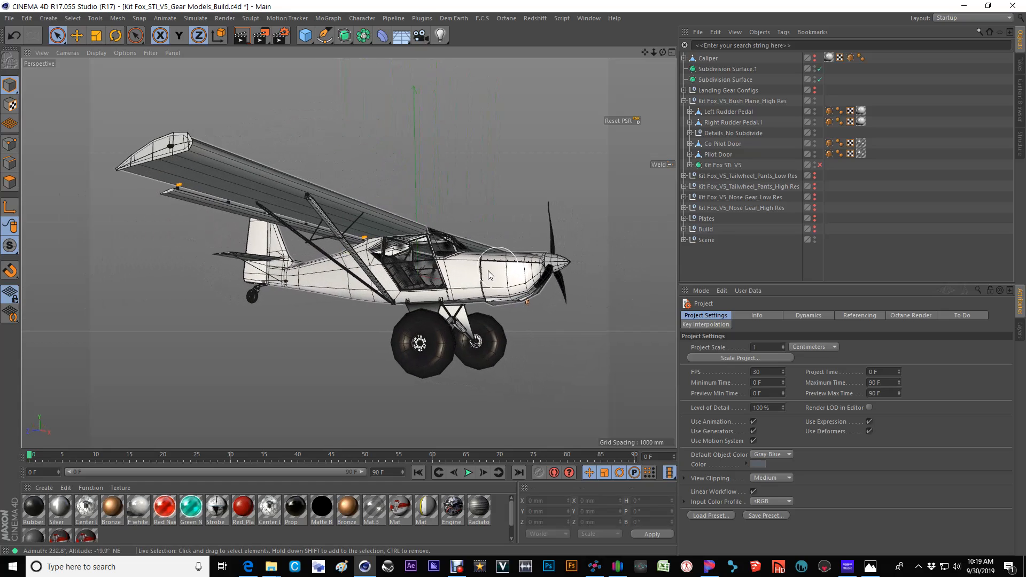
alt+drag(488, 339, 438, 332)
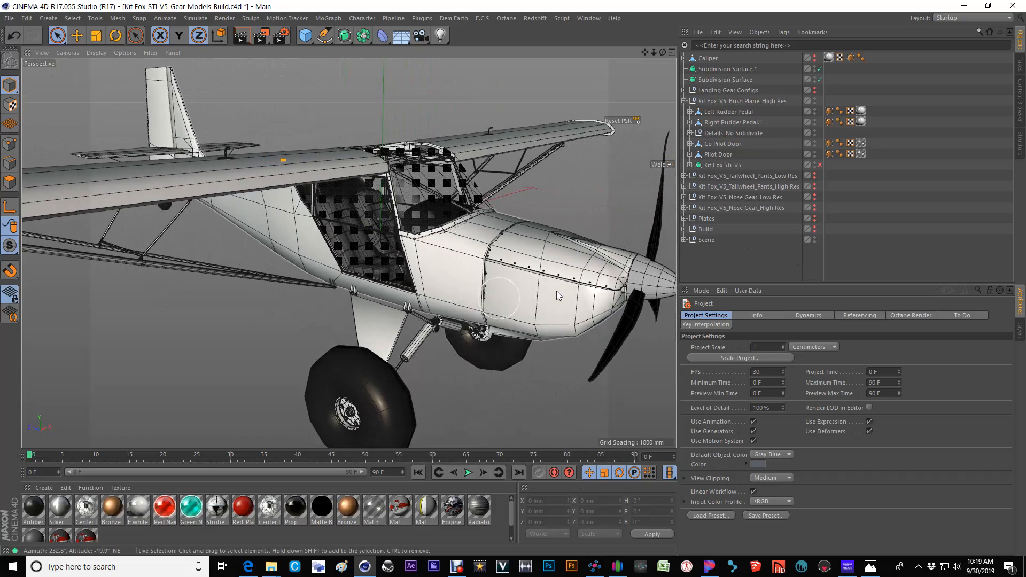
scroll(469, 255, down, 3)
alt+drag(468, 255, 384, 193)
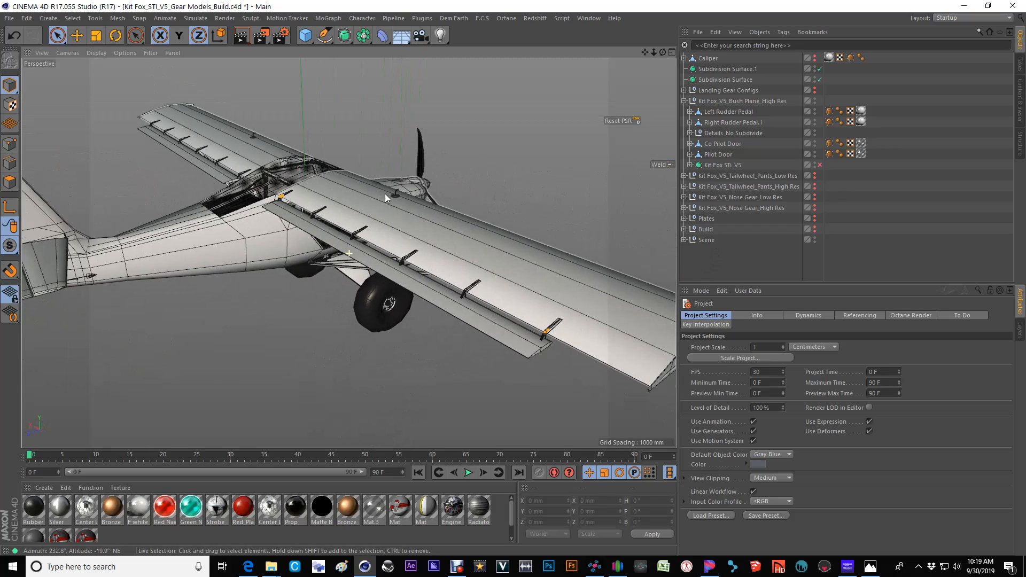
Step: Enable the Kit Fox STi_V5 subdivision surface and render the whole plane in the viewport, continuing past the missing-texture dialog
click(742, 101)
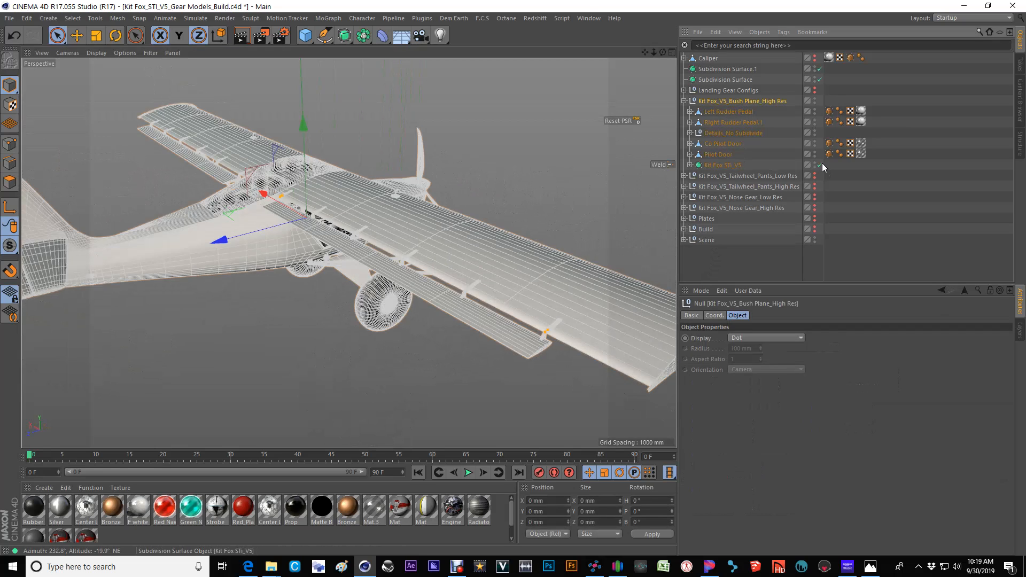
alt+drag(489, 221, 456, 236)
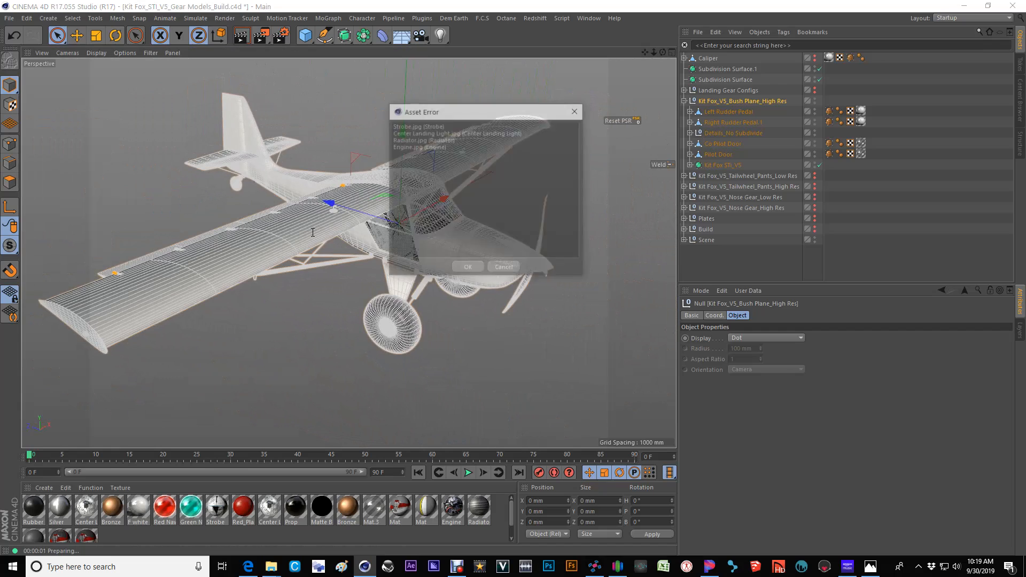
click(465, 268)
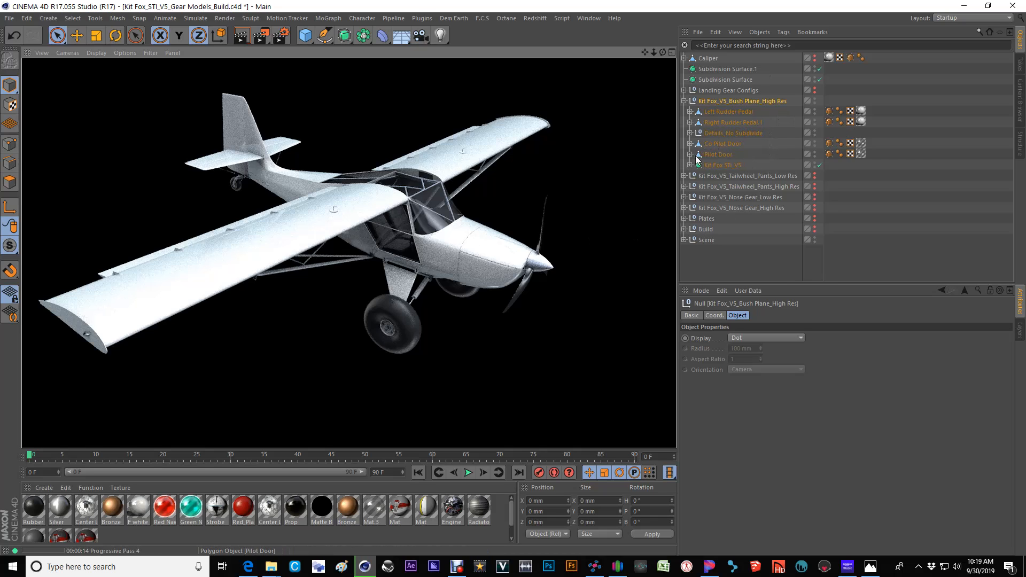
Step: Select and expand the Details_No Subdivide group and inspect its bars and struts around the cockpit
click(742, 132)
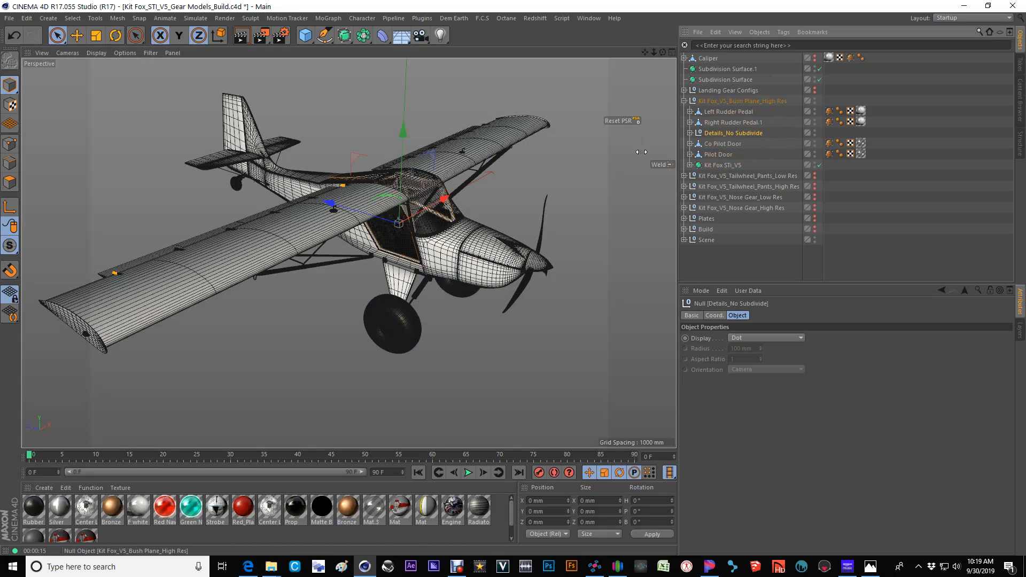
click(690, 133)
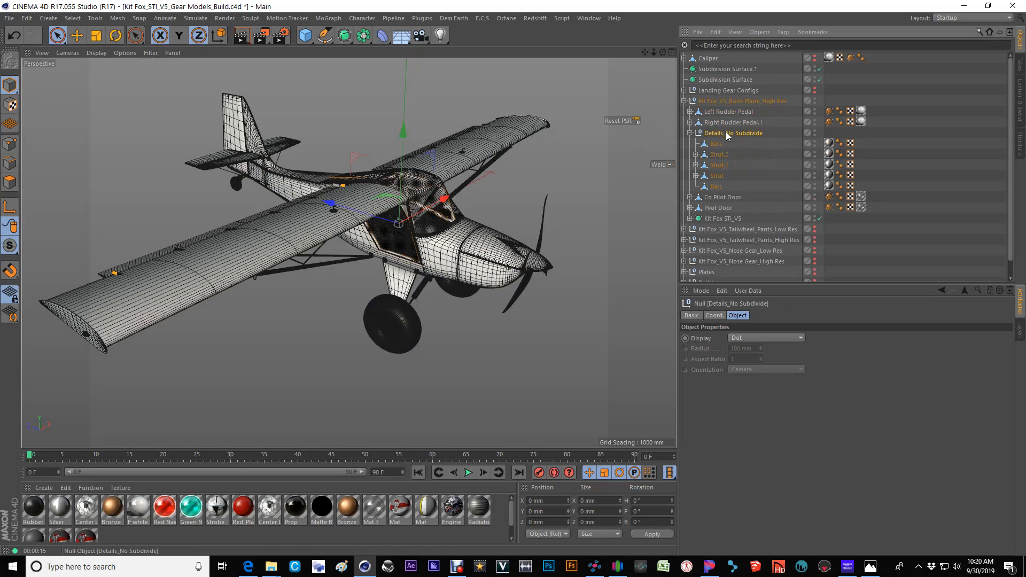
scroll(457, 212, up, 6)
alt+drag(418, 214, 386, 264)
scroll(353, 170, up, 5)
scroll(352, 171, down, 10)
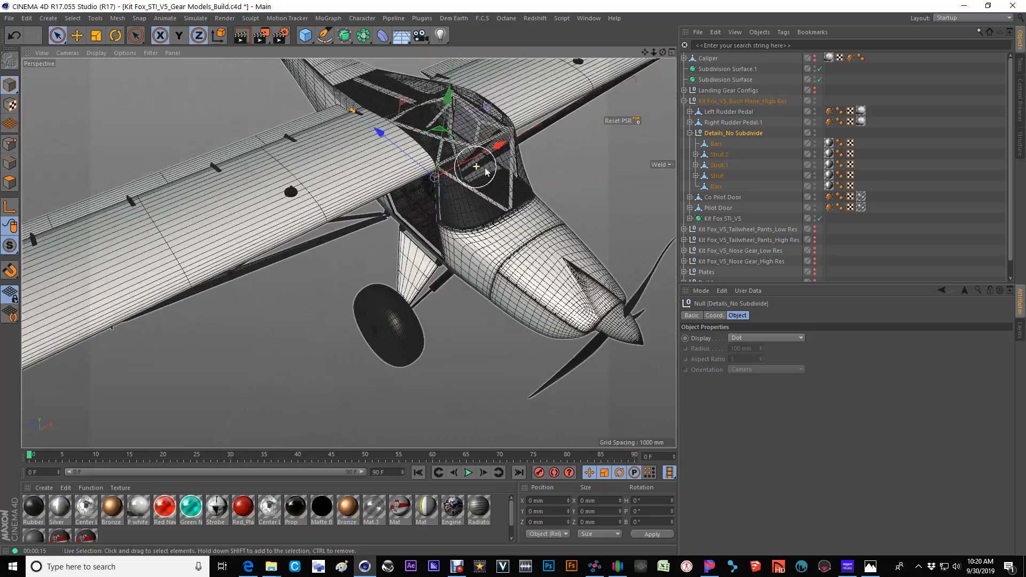
scroll(502, 200, down, 3)
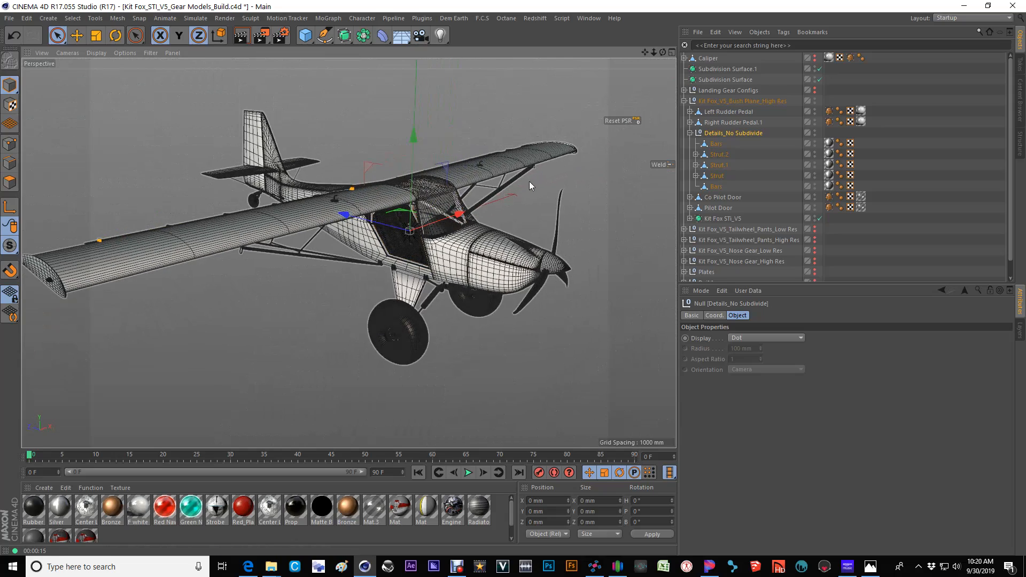
Step: Switch to the open Kit Fox_STI_V9_Rigged.c4d project and collapse the Kit Fox_V9_Bush Plane_Rigged group in the object hierarchy
click(591, 18)
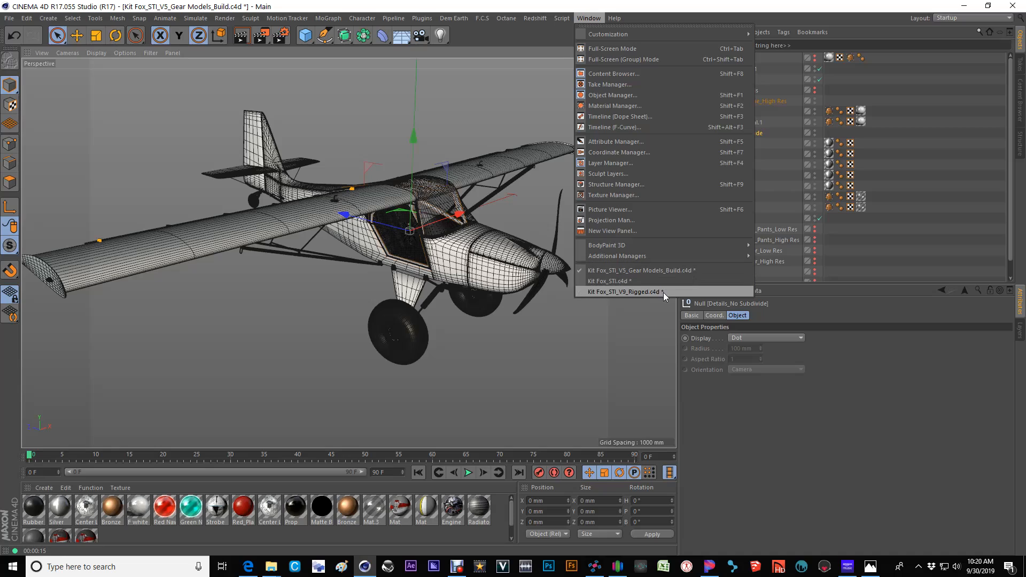
click(641, 292)
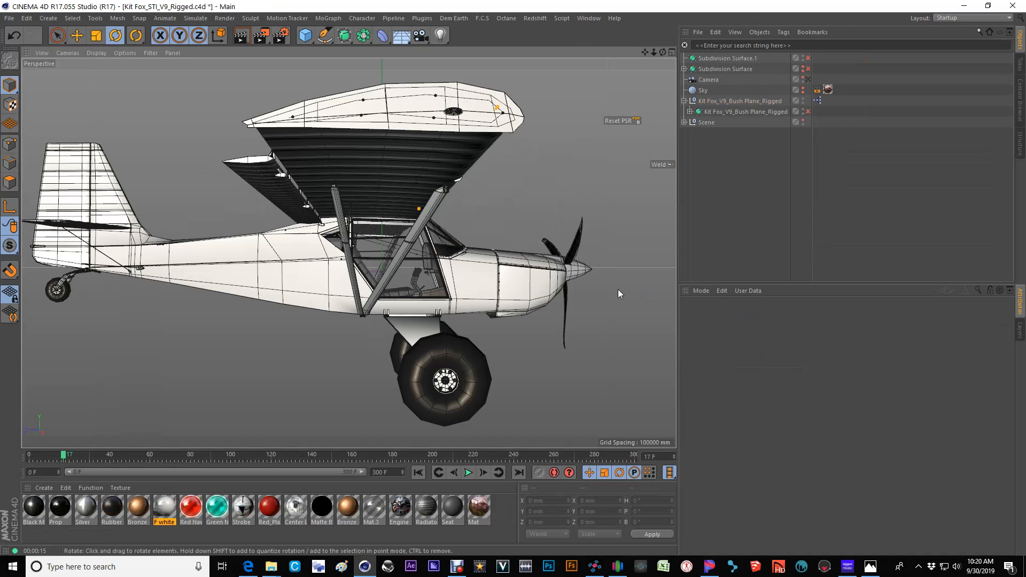
mouse_move(436, 240)
alt+mouse_down()
mouse_move(356, 276)
mouse_move(422, 281)
mouse_move(493, 263)
alt+mouse_up()
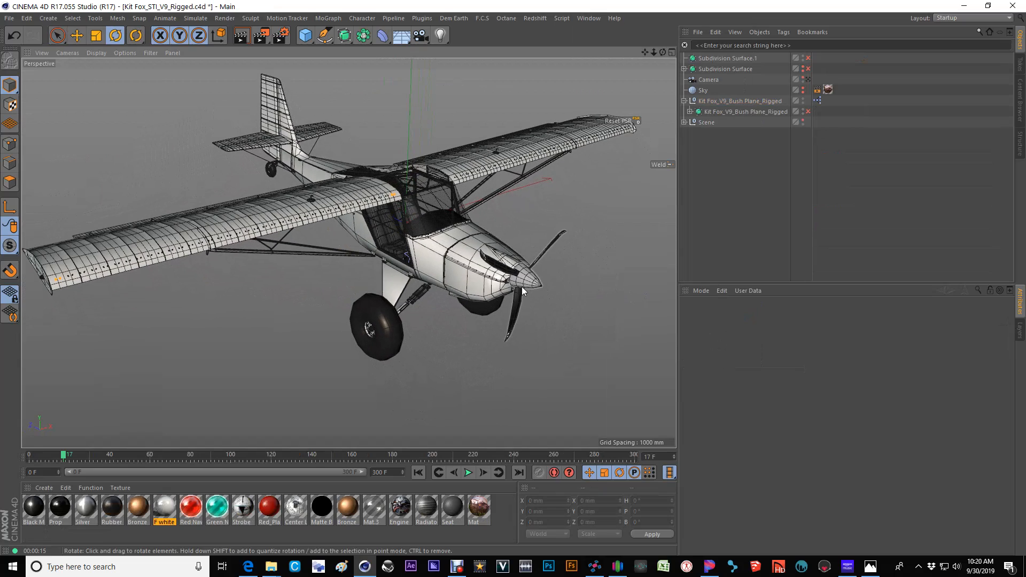
alt+drag(426, 192, 579, 233)
click(684, 101)
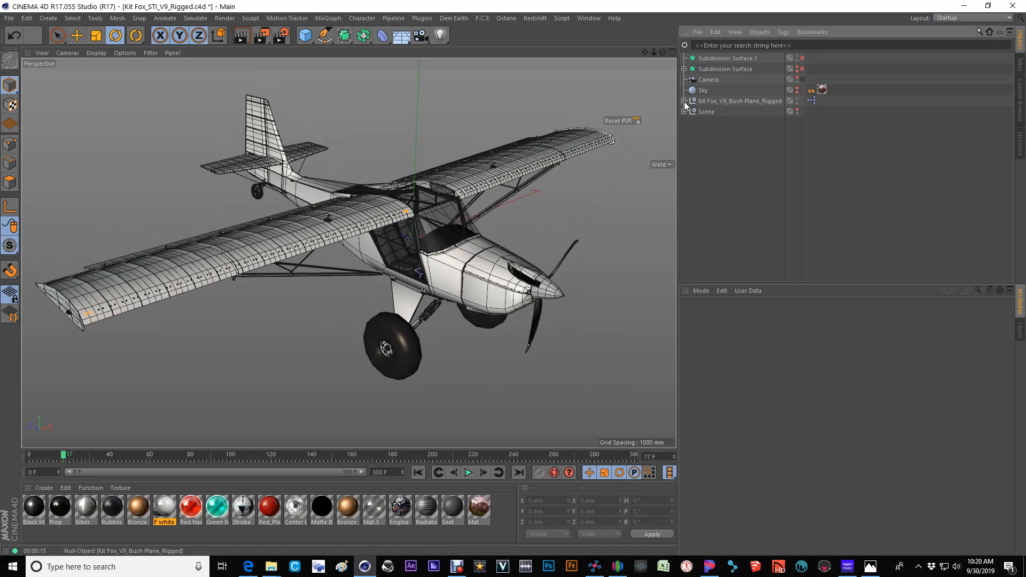
Step: Select the Kit Fox_V9_Bush Plane_Rigged object and enlarge its attributes area to show all the Kit Fox Controls
click(733, 100)
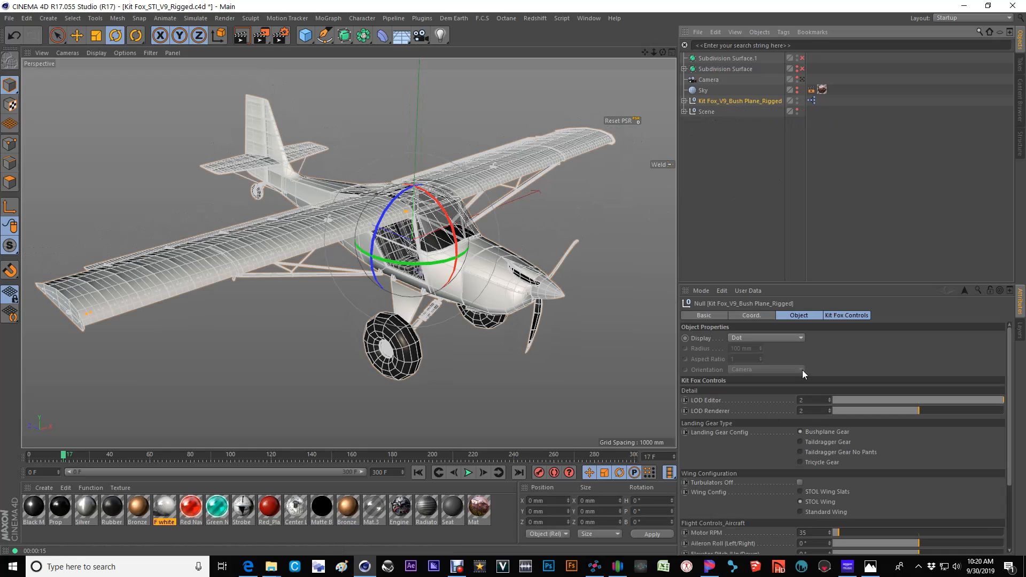
drag(794, 284, 794, 161)
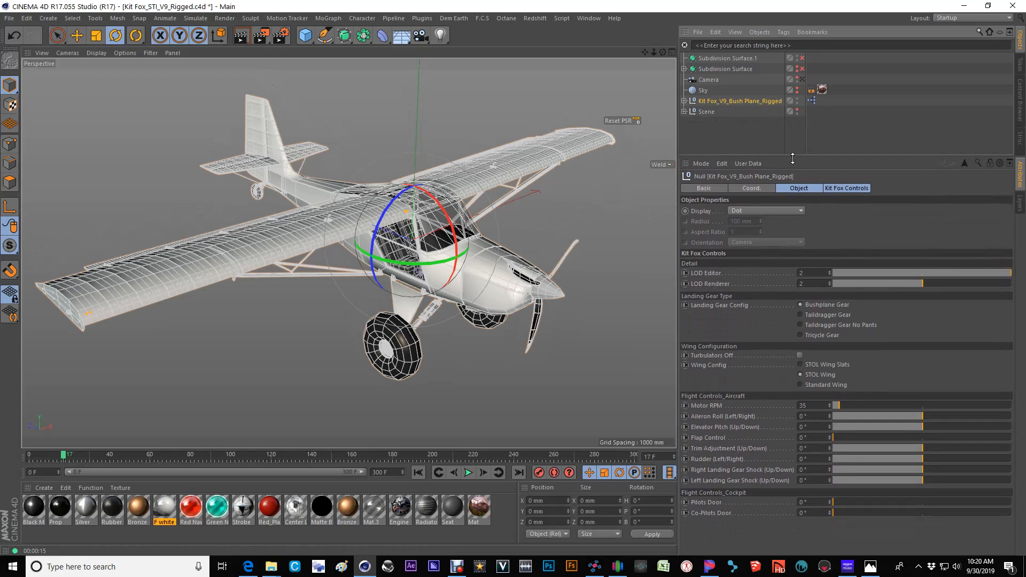
Step: Render the rigged plane in the viewport from a rear three-quarter view showing the wing and tail
alt+middle_drag(510, 257, 499, 258)
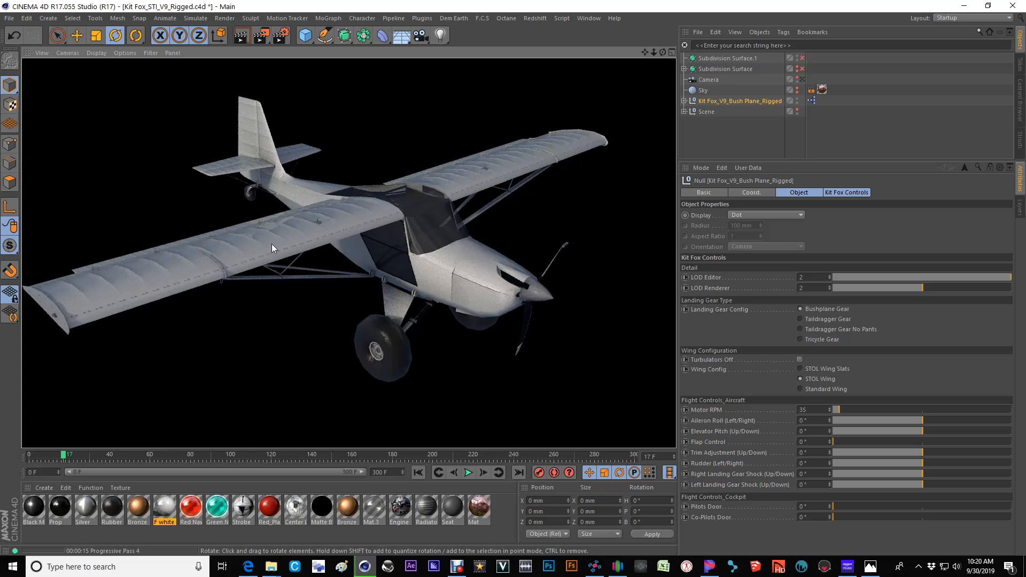
scroll(167, 276, up, 4)
alt+drag(169, 275, 465, 261)
click(241, 35)
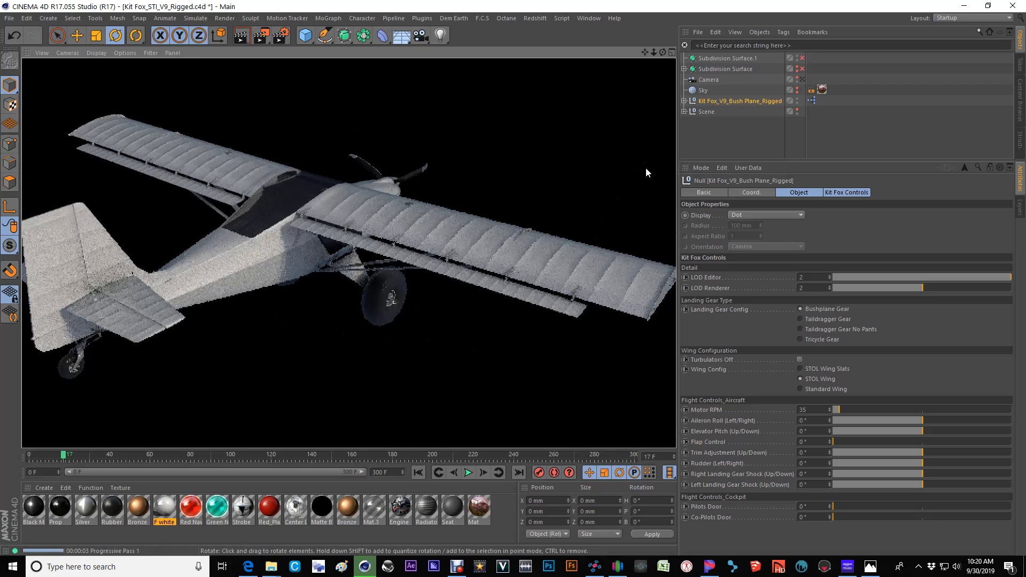
Step: Expand the Kit Fox_V9_Bush Plane_Rigged group and step its LOD Editor value through 1 to 2
click(739, 100)
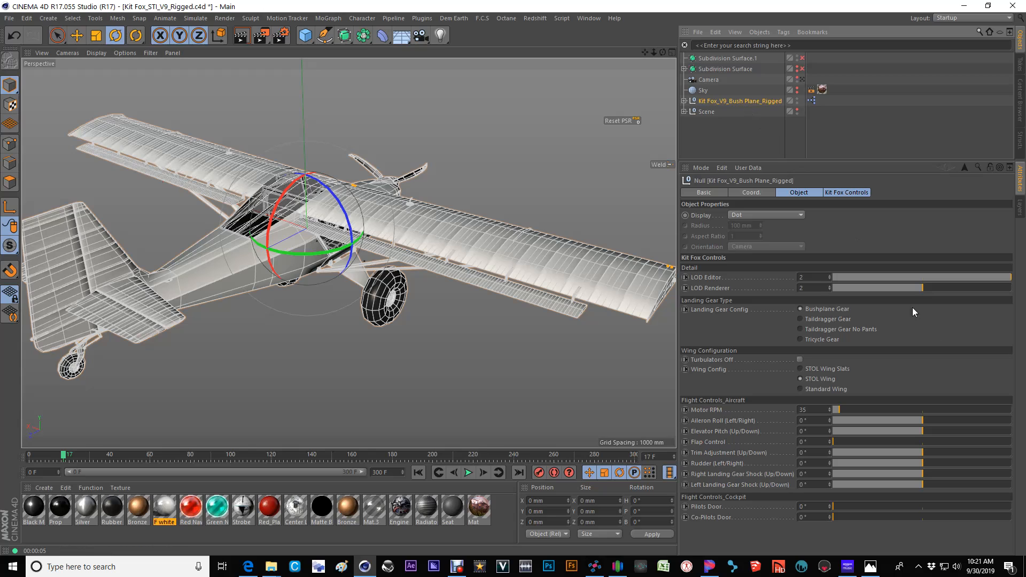
click(906, 279)
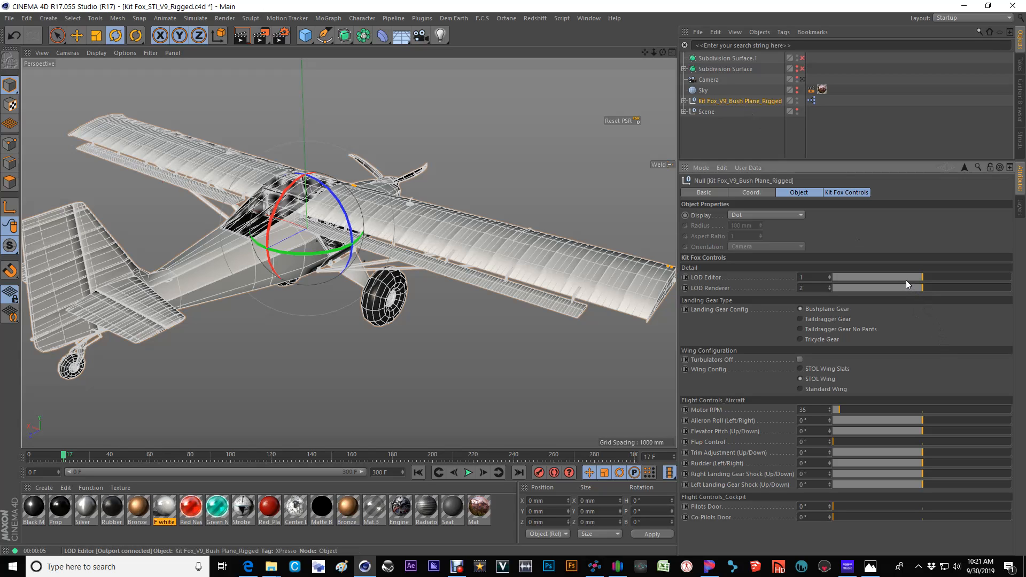
click(684, 101)
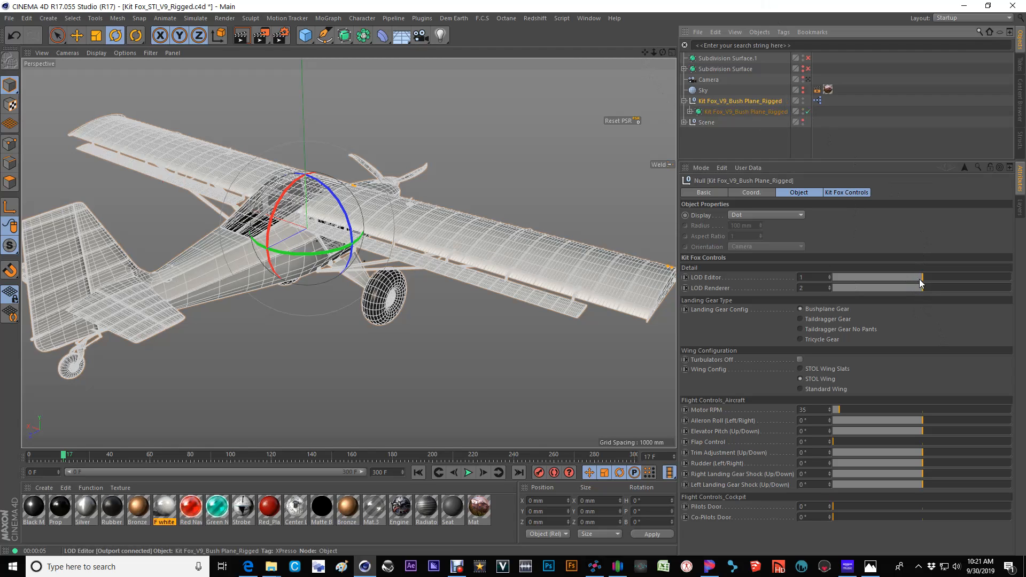
drag(922, 279, 1010, 280)
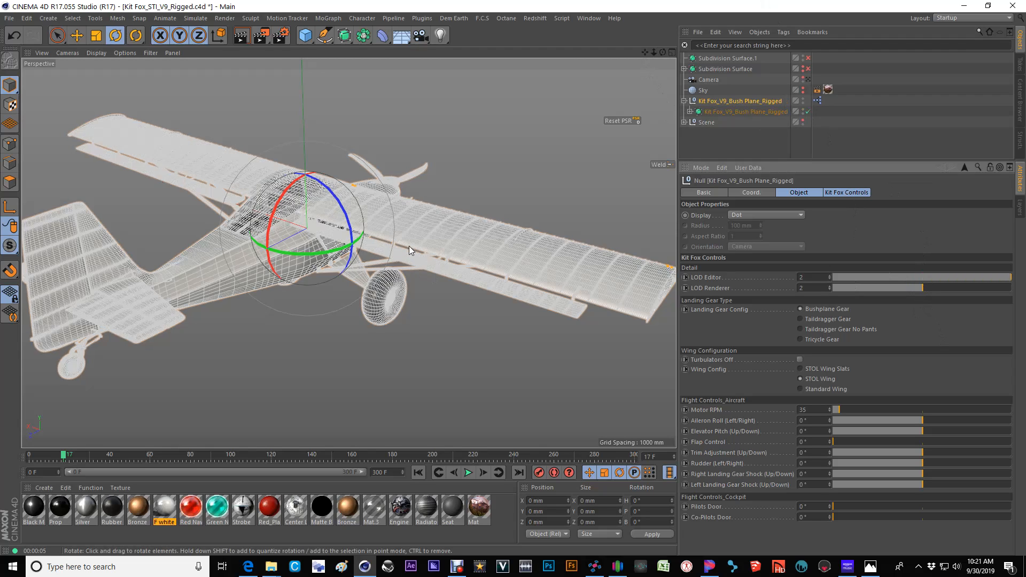
Step: Render the fully subdivided plane in the viewport from behind, and return to a front view of the cockpit
alt+drag(422, 236, 432, 236)
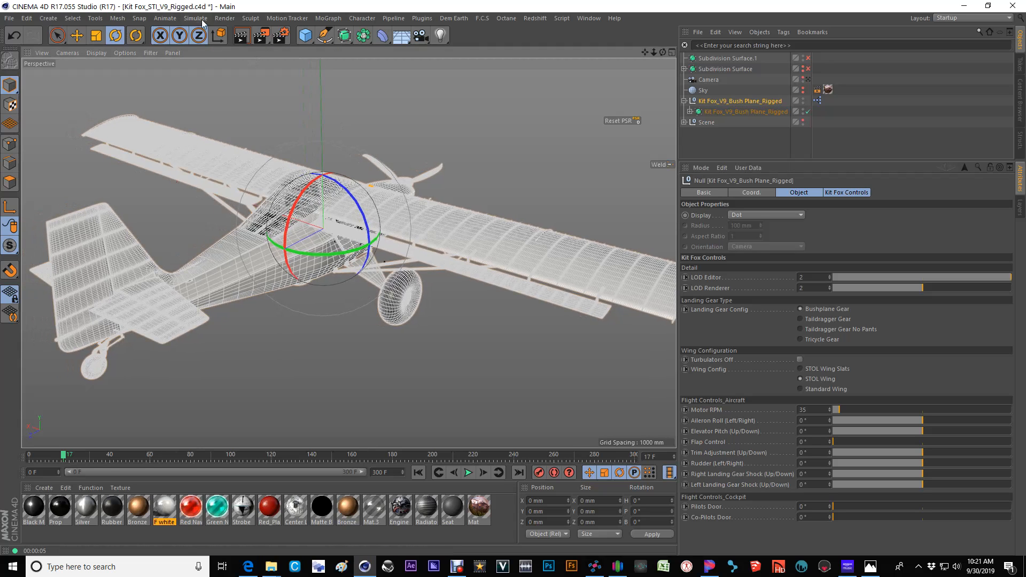
click(241, 36)
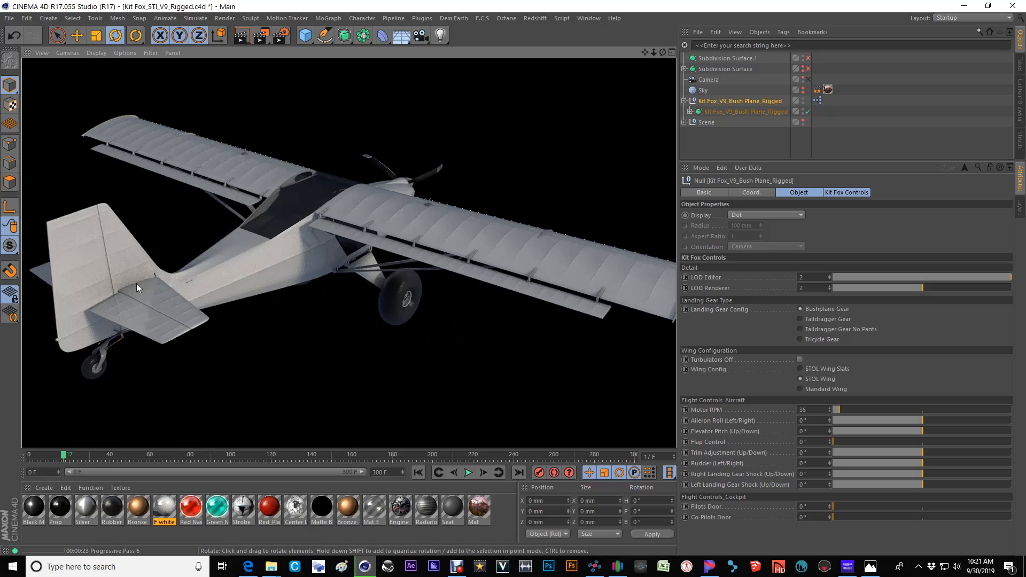
alt+drag(168, 300, 86, 246)
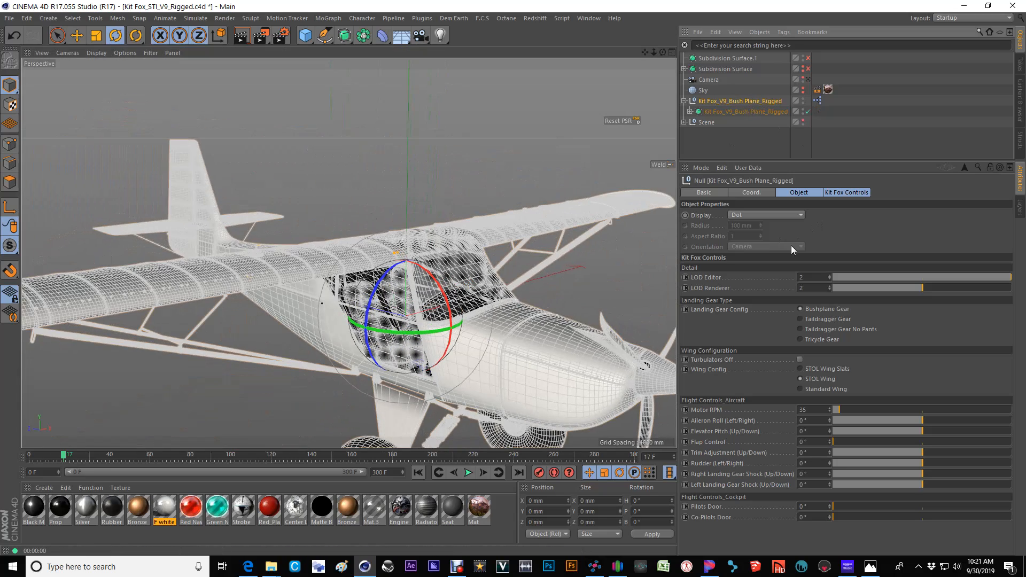
Step: Set the LOD Editor to 0 so the viewport shows the plane's unsubdivided base mesh
click(888, 279)
alt+drag(492, 339, 431, 232)
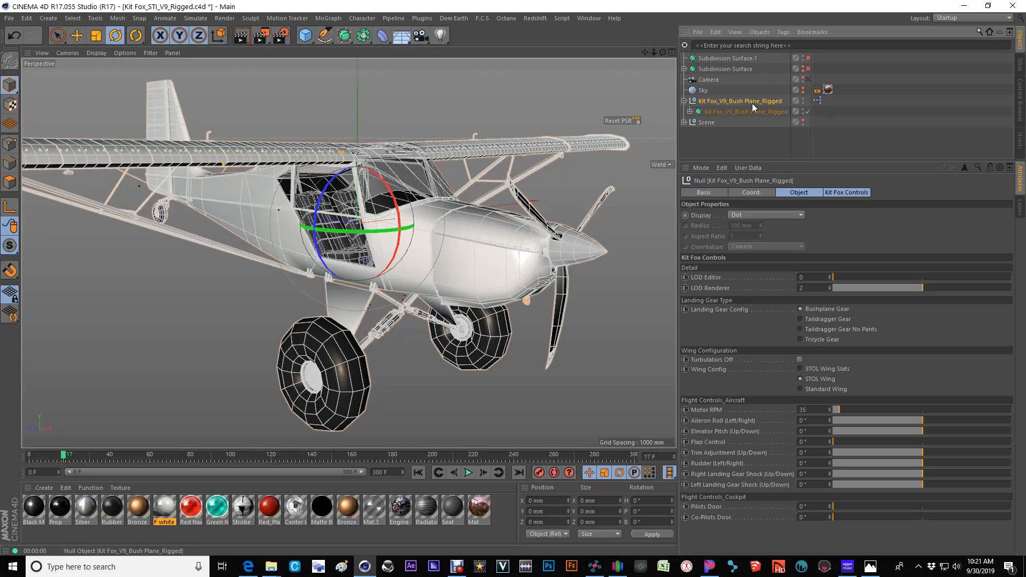
scroll(532, 266, down, 2)
alt+drag(532, 266, 513, 291)
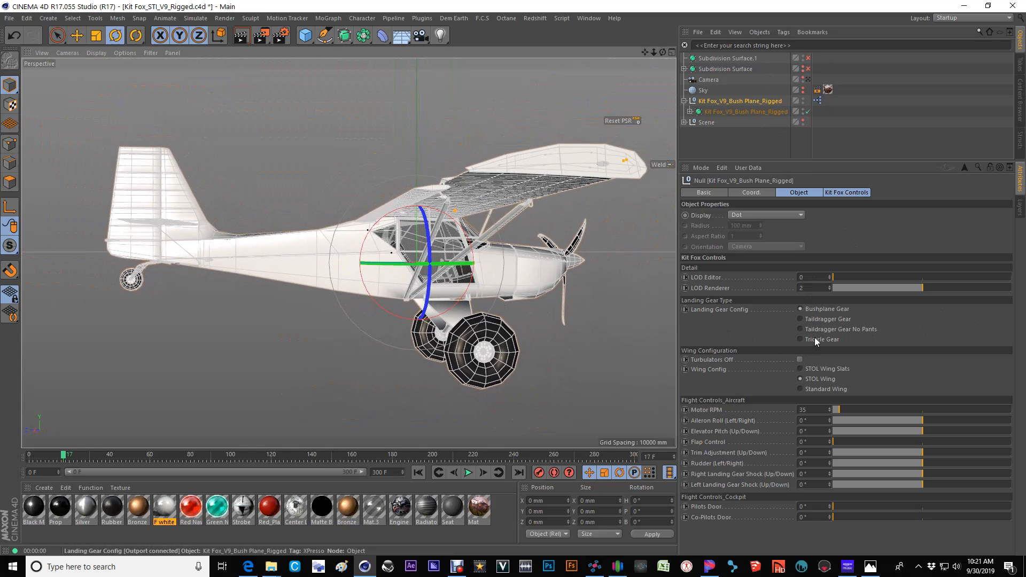
Step: Cycle the Landing Gear Config through Taildragger Gear, Taildragger Gear No Pants and Tricycle Gear, and restore Bushplane Gear
click(800, 318)
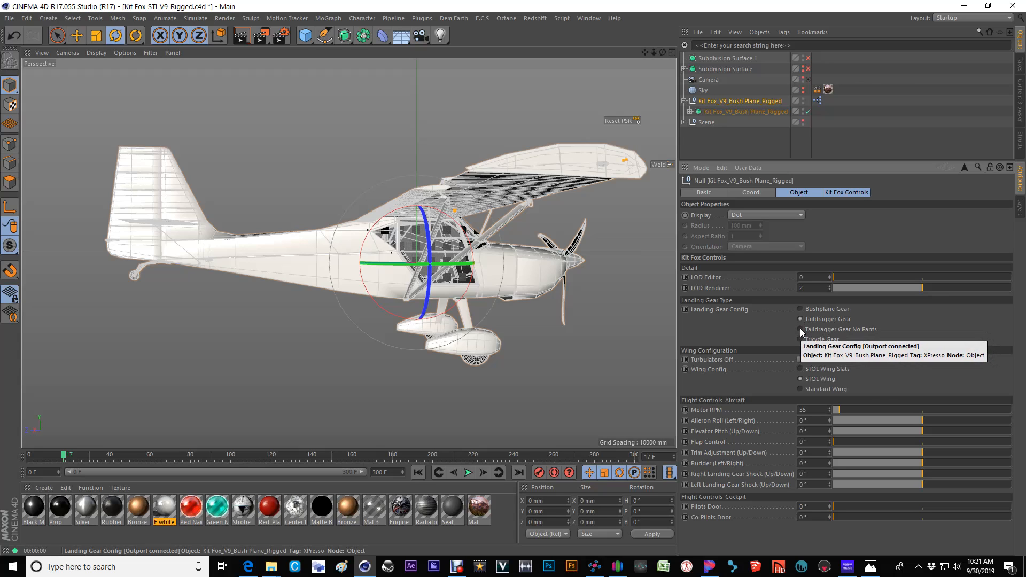
click(800, 329)
click(801, 339)
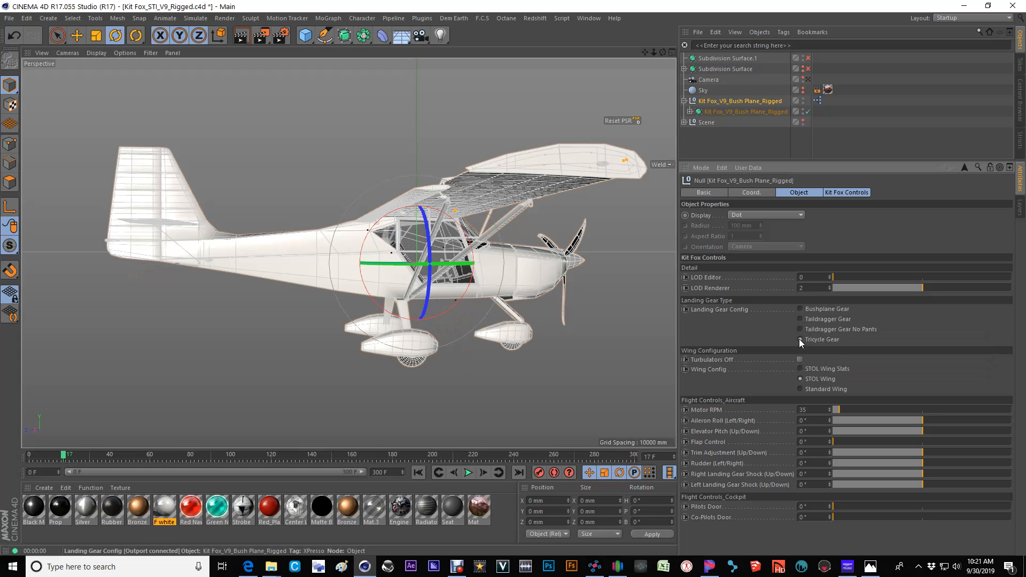
alt+drag(514, 299, 415, 266)
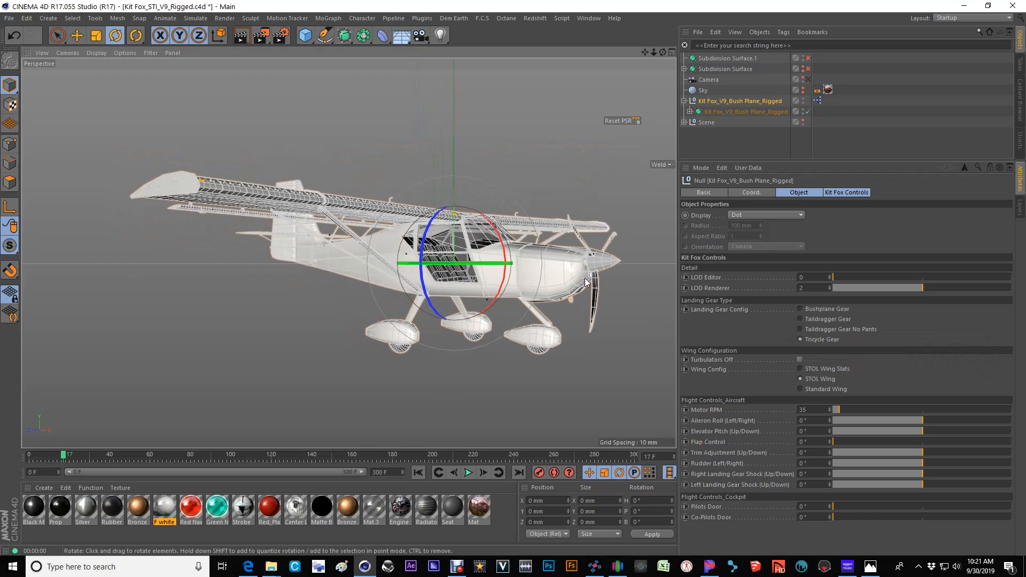
alt+middle_drag(588, 279, 537, 270)
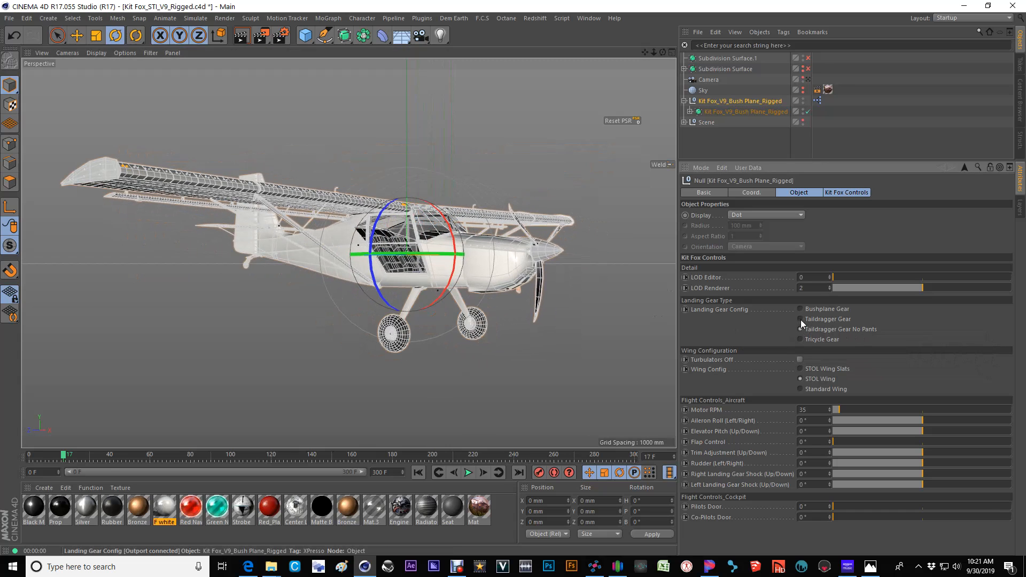
click(800, 319)
click(801, 309)
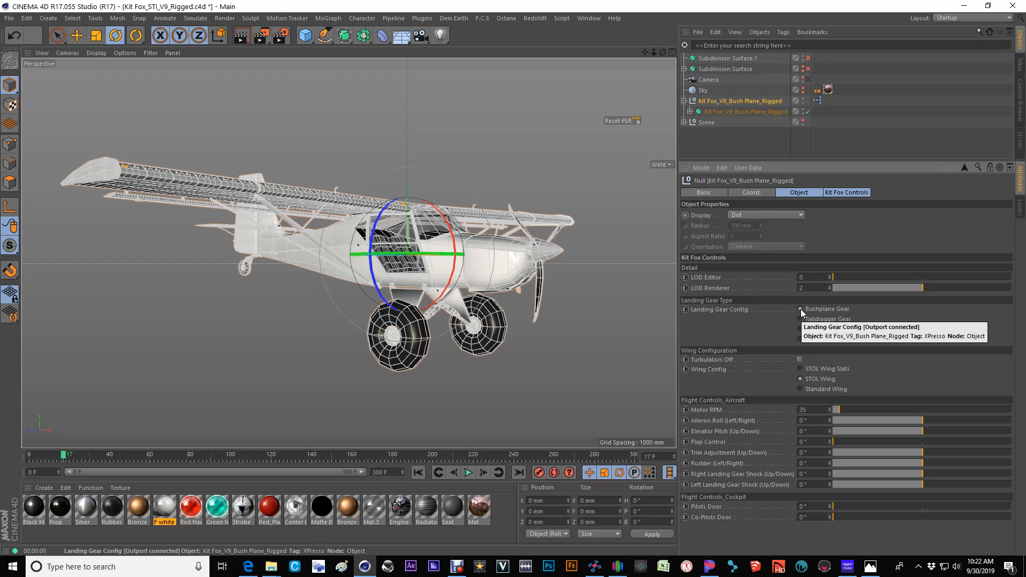
Step: Open the rigged plane's XPresso graph, examine the nodes linking its controls to gear, wings and flight surfaces, and close it
double_click(817, 101)
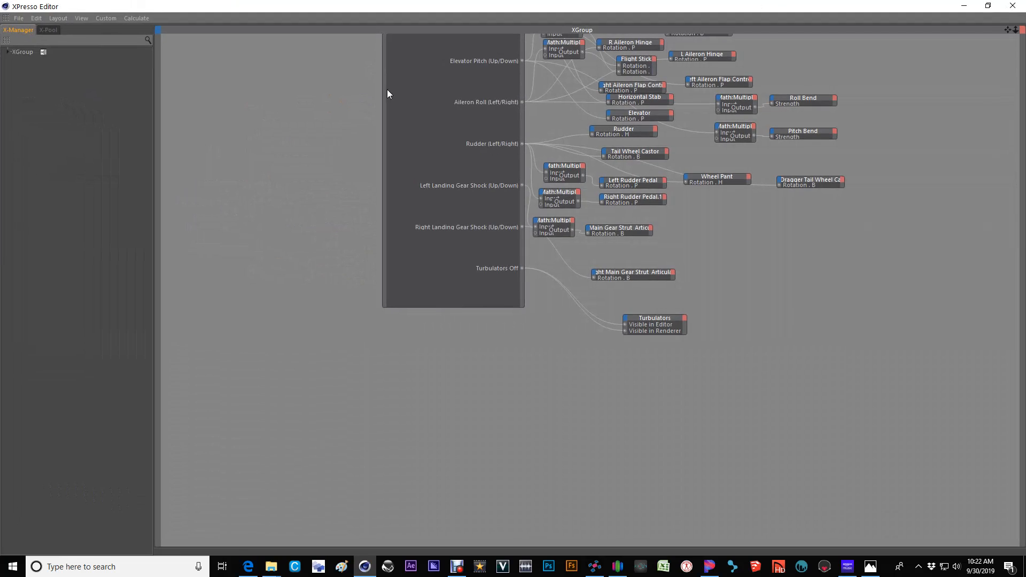
click(381, 71)
alt+middle_drag(513, 278, 438, 388)
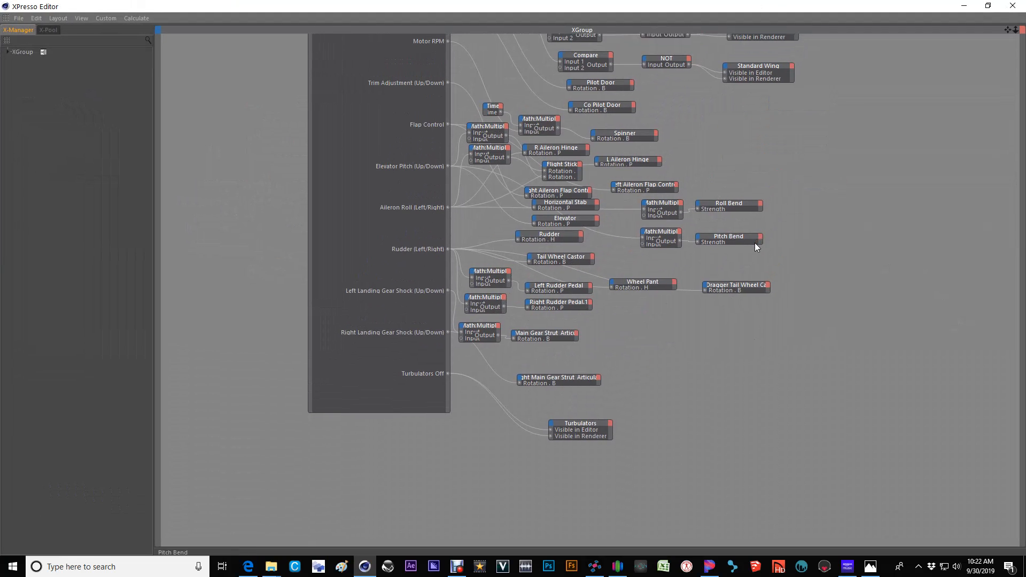
alt+middle_drag(791, 150, 780, 169)
scroll(511, 286, up, 5)
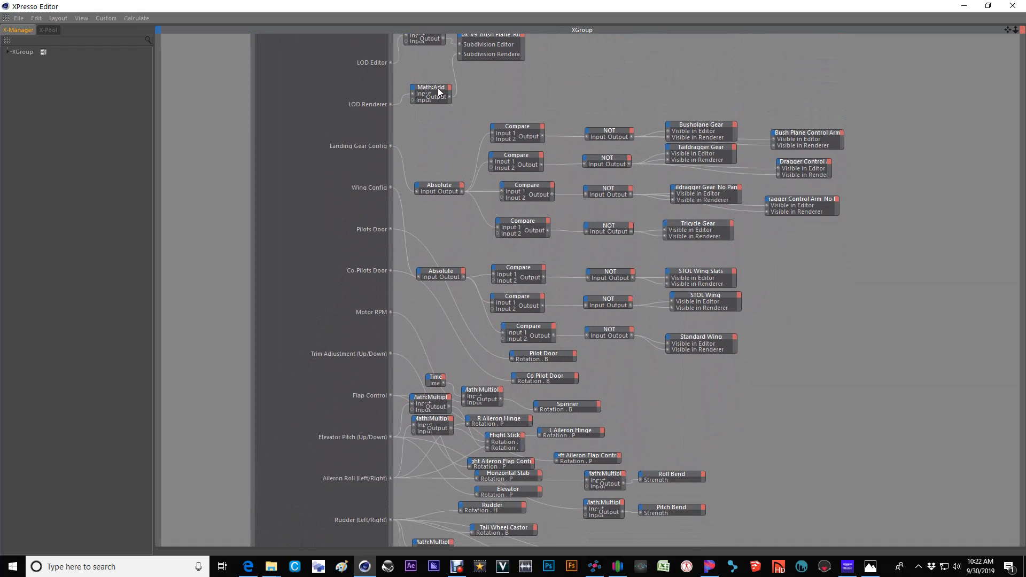
scroll(581, 81, down, 3)
scroll(581, 81, up, 3)
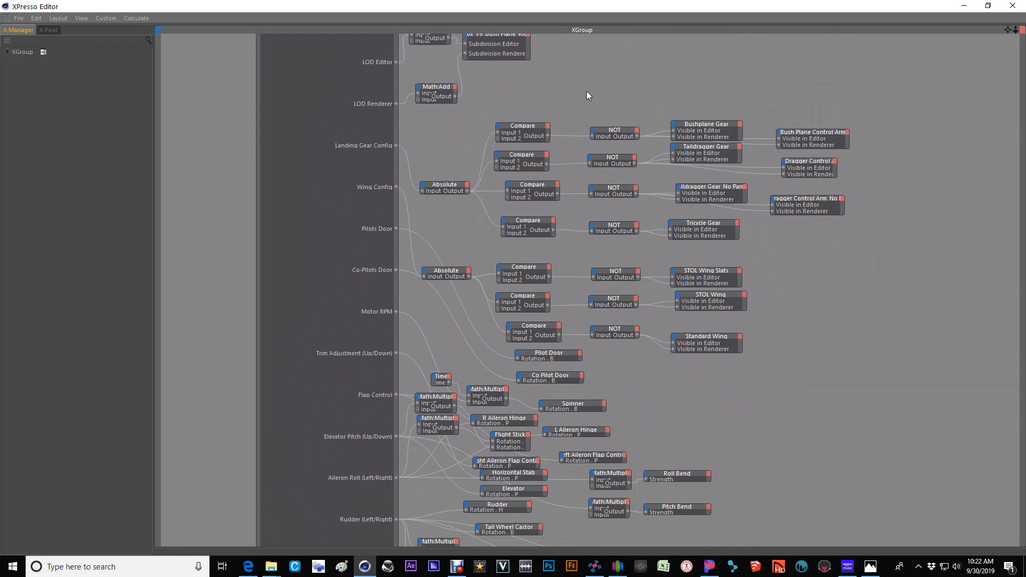
scroll(513, 278, down, 5)
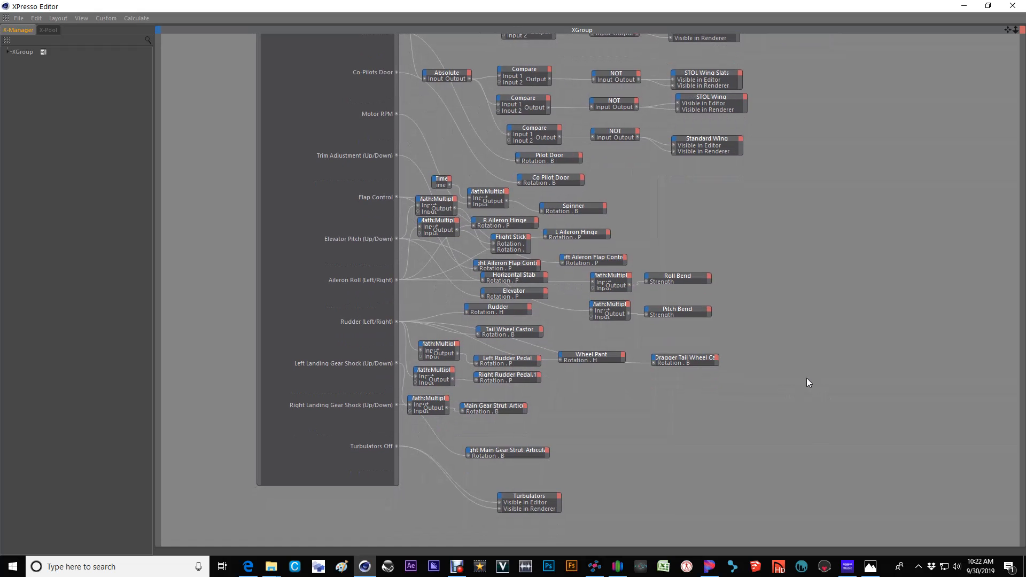
click(1012, 5)
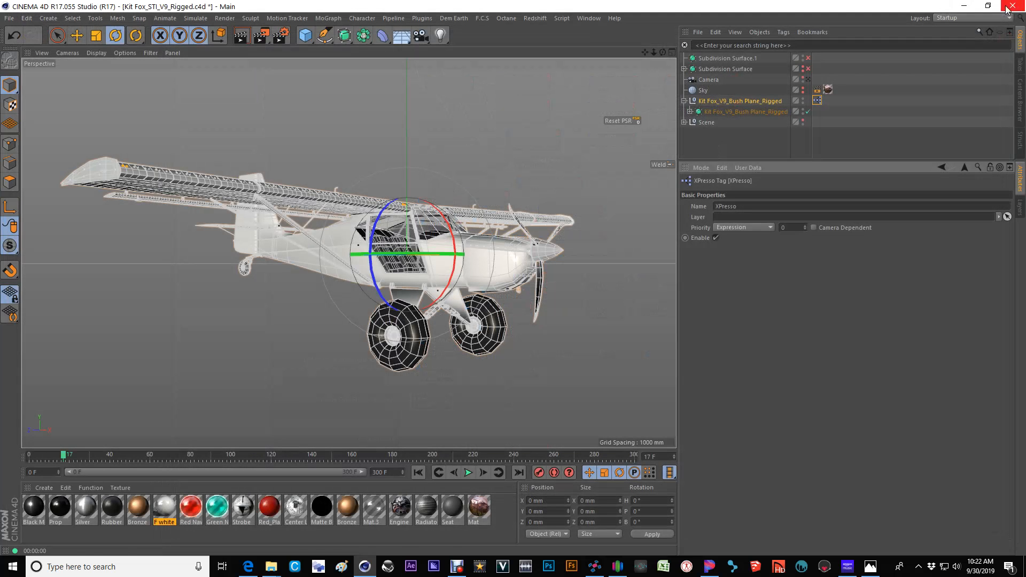
Step: Reselect the rigged plane and switch Turbulators Off on and off again to compare the wing surface
click(719, 101)
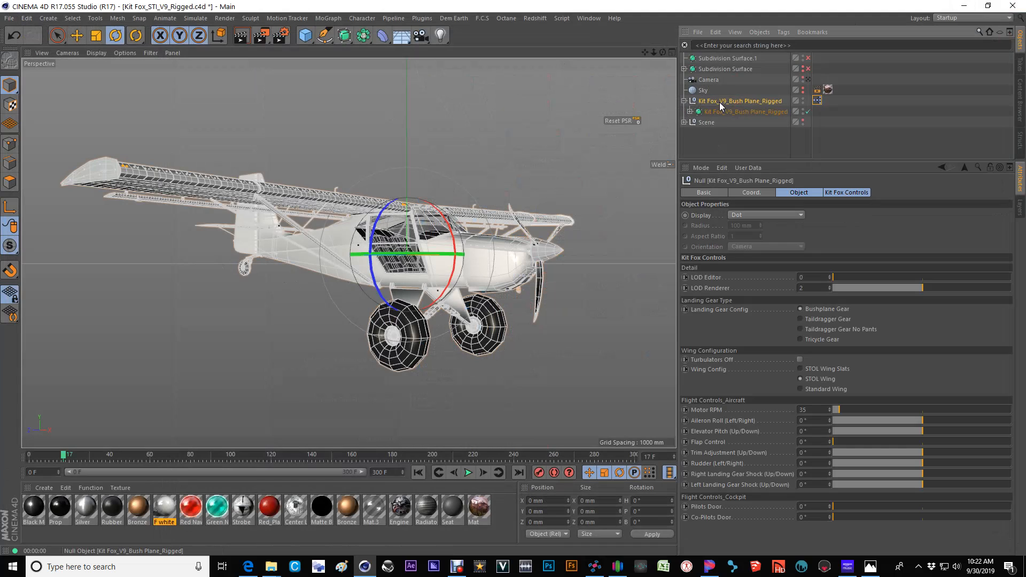
click(800, 360)
alt+drag(465, 298, 502, 326)
scroll(256, 267, up, 4)
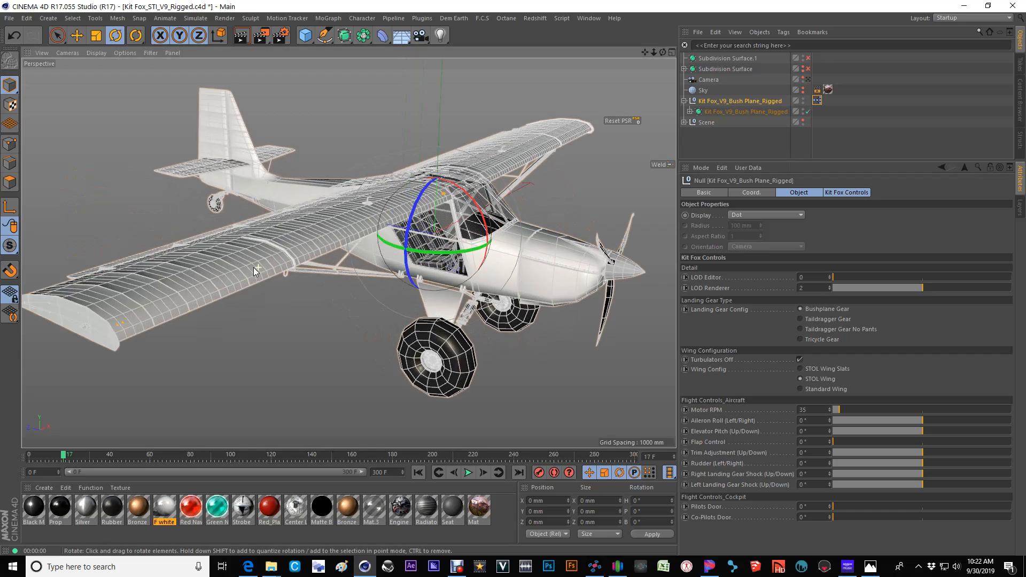
click(799, 359)
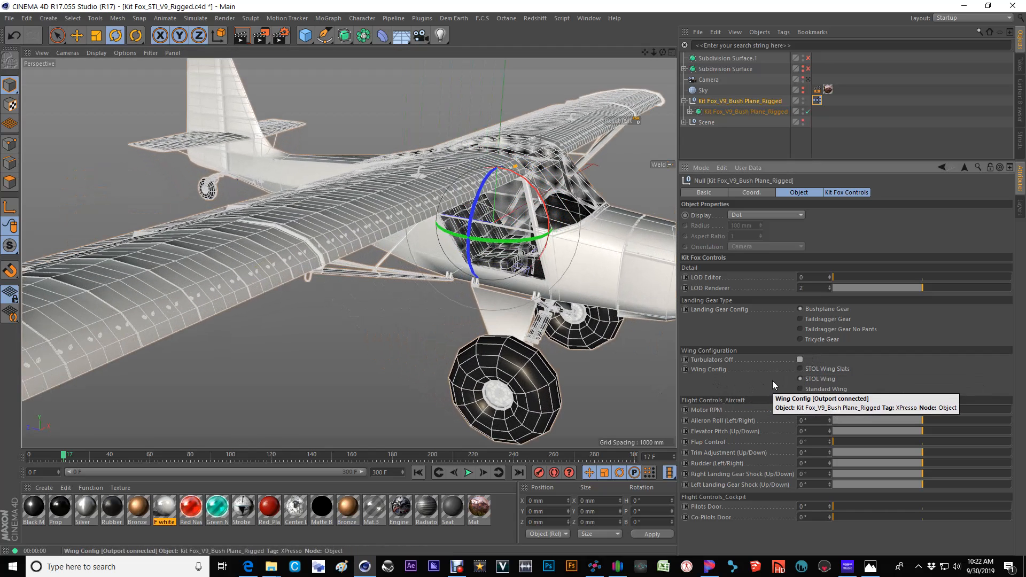
Step: Render the wing with its turbulators in the viewport, and toggle Turbulators Off on and off again
click(241, 39)
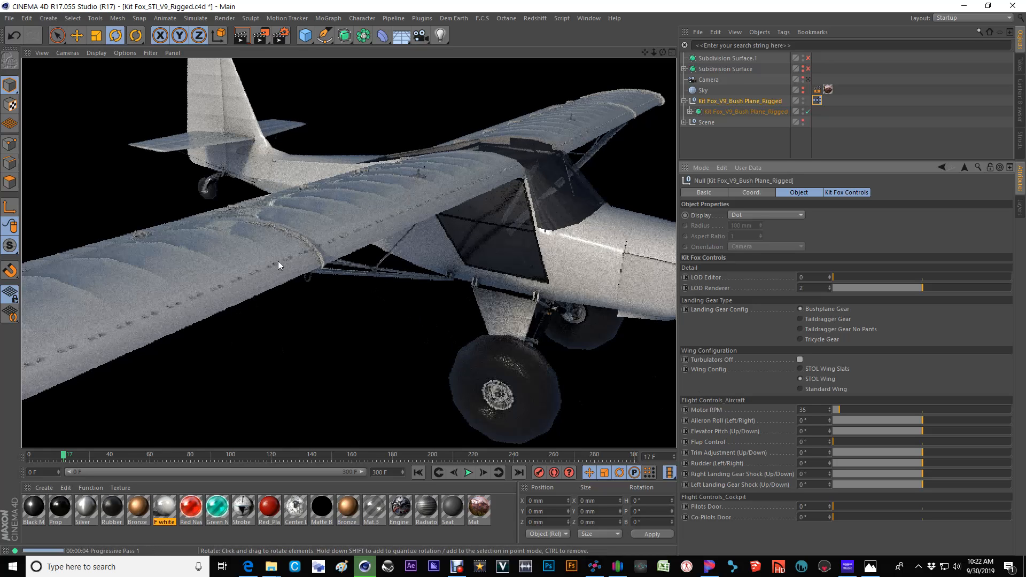
click(800, 360)
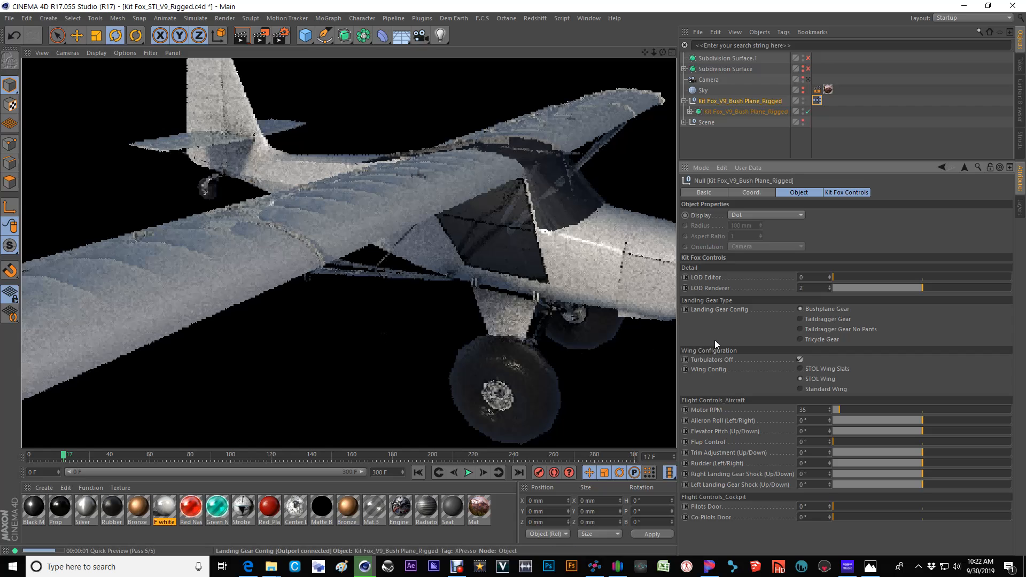
click(800, 360)
Step: Cycle the Wing Config through STOL Wing Slats, STOL Wing and Standard Wing, and return it to STOL Wing
click(800, 369)
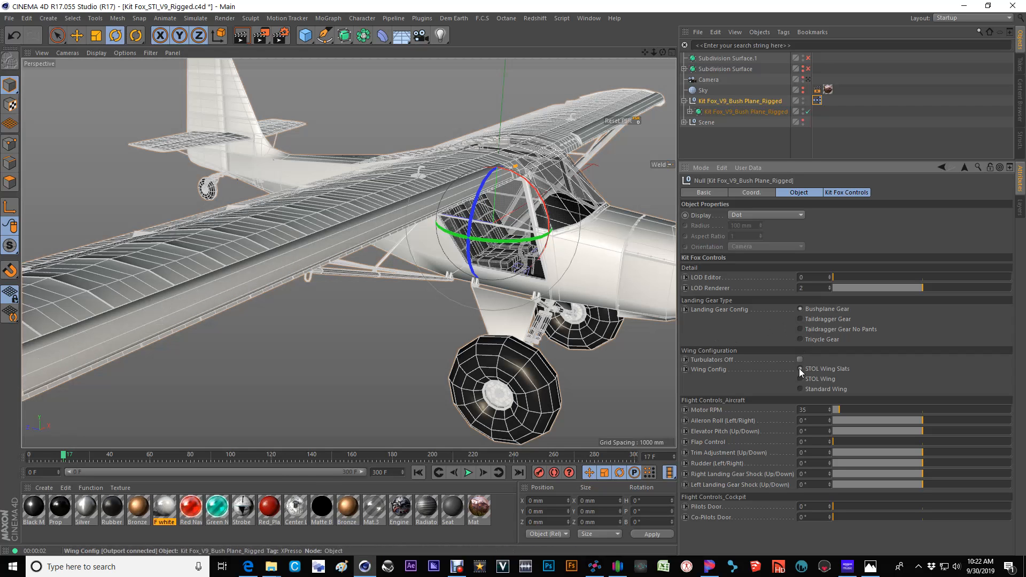
click(800, 379)
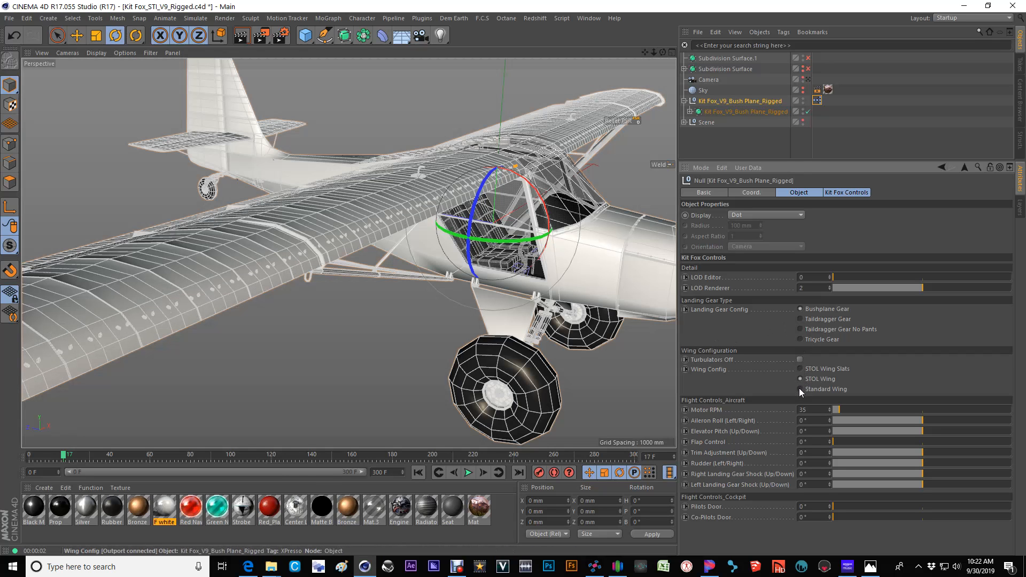
click(800, 389)
scroll(418, 276, down, 2)
alt+drag(418, 279, 502, 236)
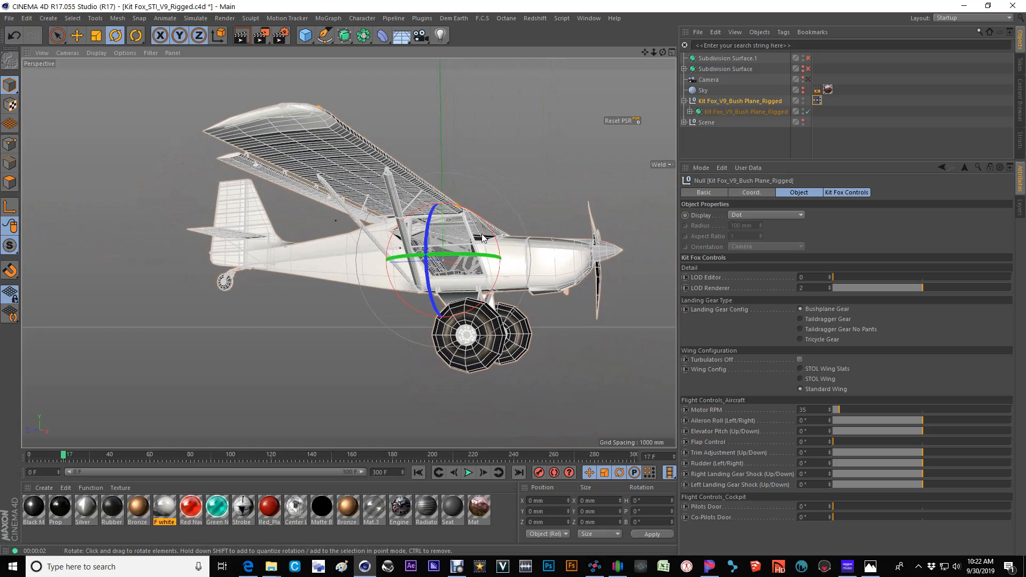
click(800, 369)
click(801, 379)
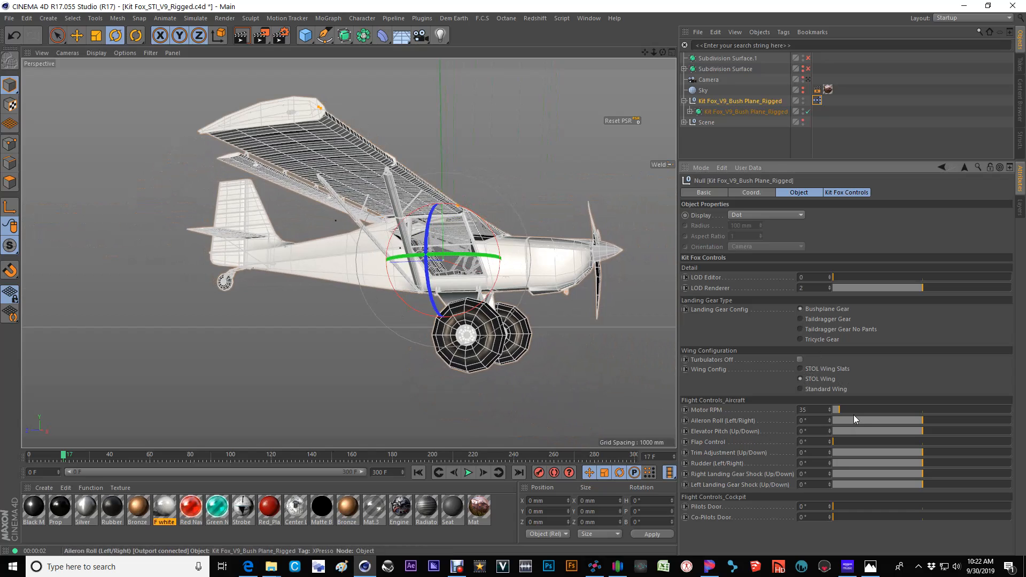
Step: Play the animation and lower the Motor RPM to 1 to slow the propeller
click(468, 472)
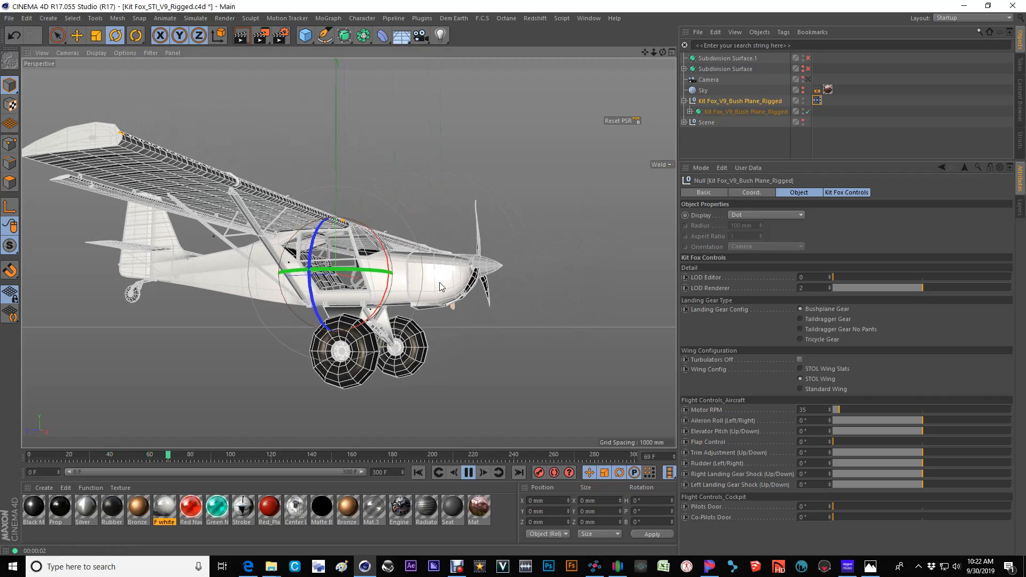
drag(838, 410, 832, 412)
click(833, 412)
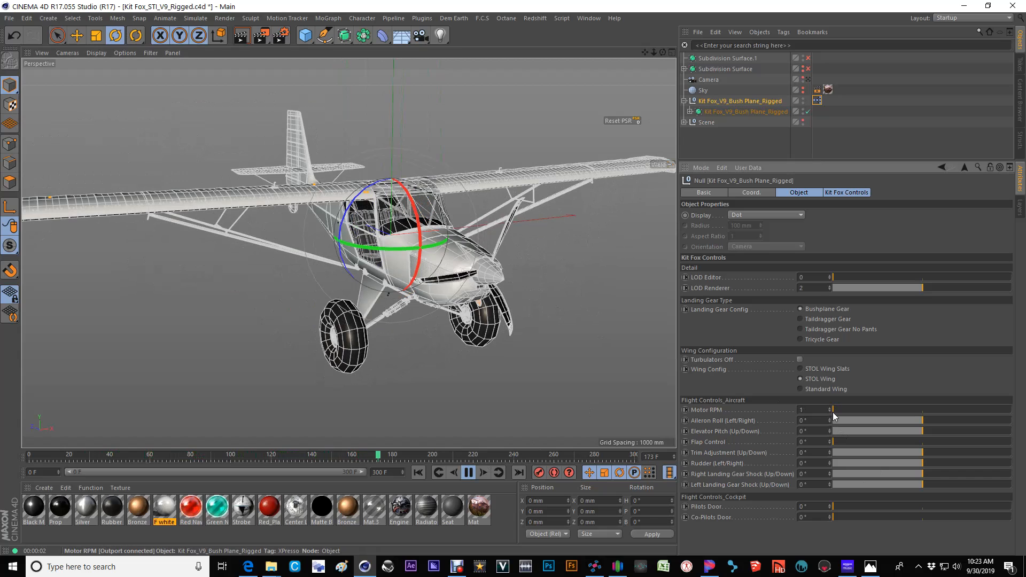
Step: Set the Motor RPM to 0, stop the animation and return it to frame 0
drag(838, 411, 832, 411)
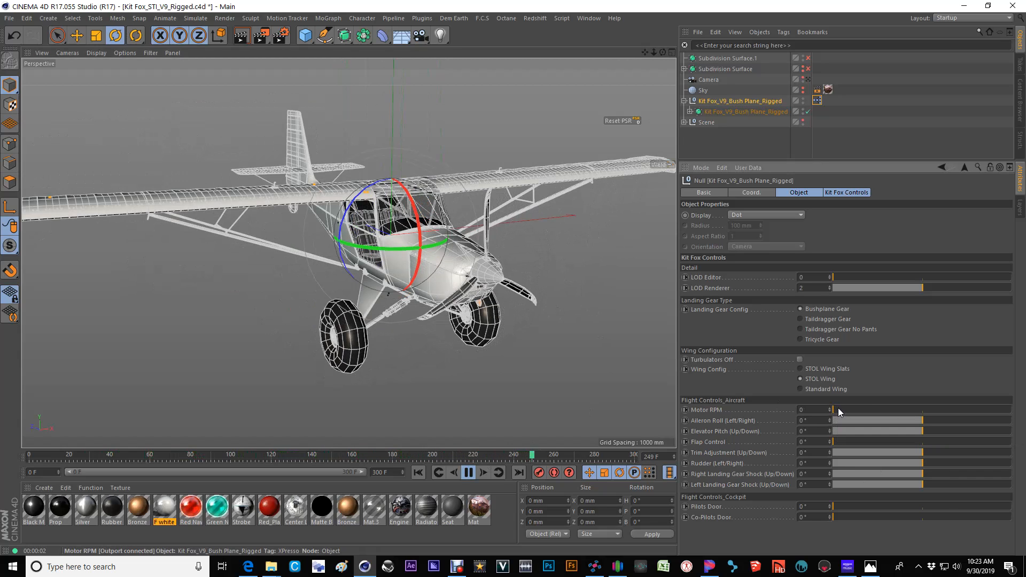
click(468, 473)
click(421, 470)
Step: Set the Aileron Roll to 30° and display the plane shaded without wireframe lines
alt+drag(378, 210, 679, 278)
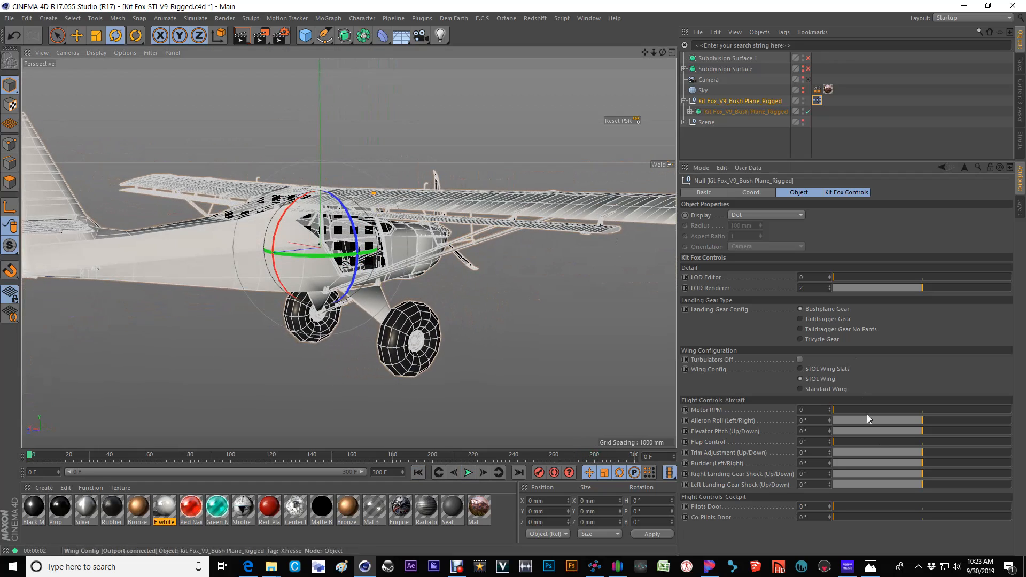
drag(919, 421, 1013, 422)
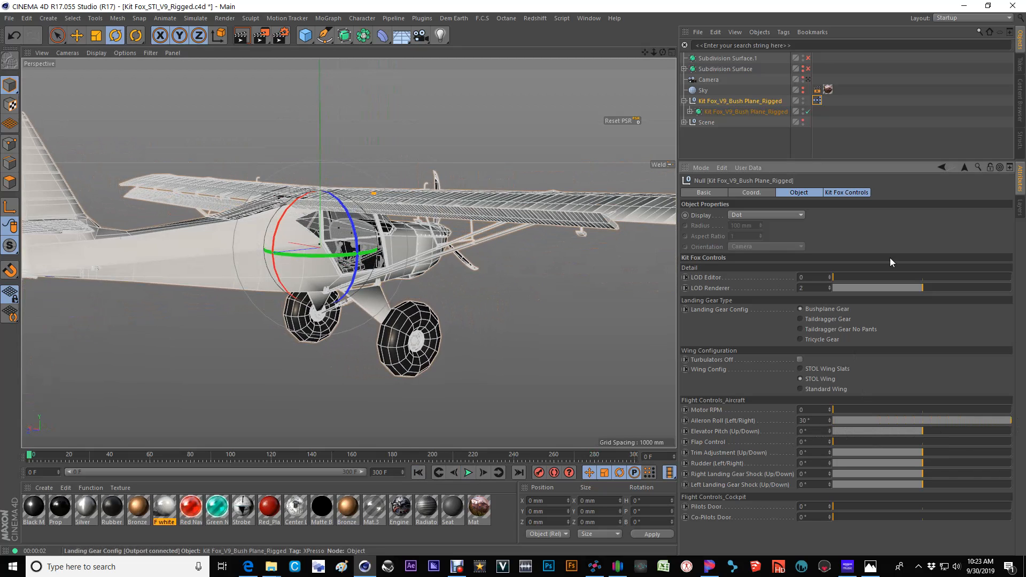
click(98, 54)
click(105, 68)
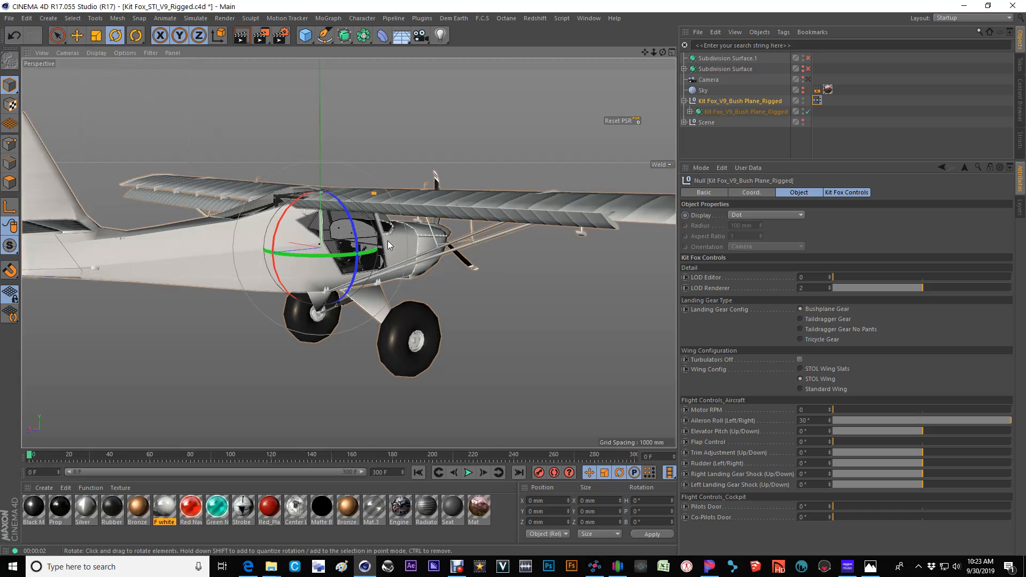
Step: Return the Aileron Roll to 0°
scroll(378, 236, up, 2)
drag(950, 423, 923, 422)
scroll(460, 244, down, 3)
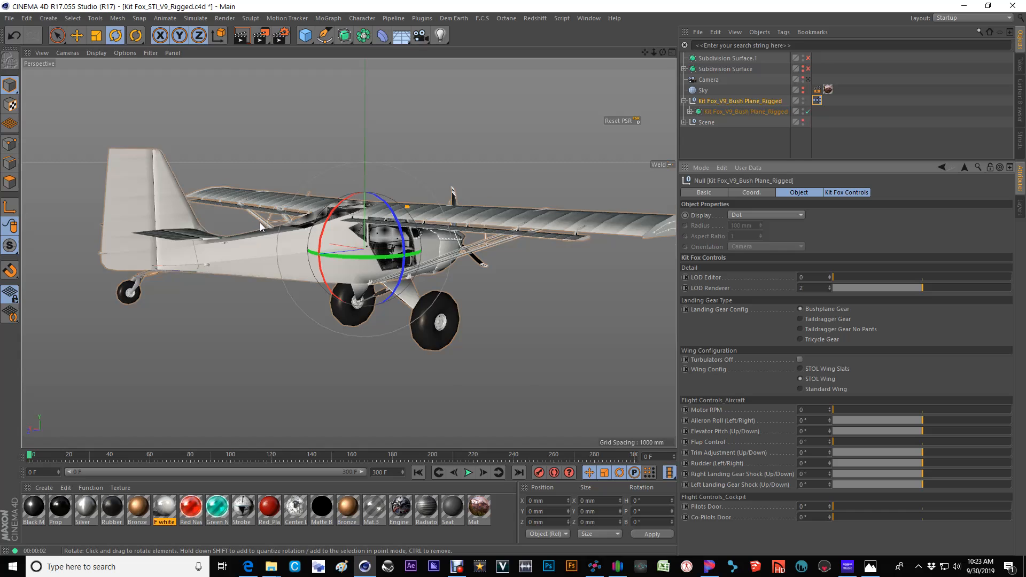
Step: Lower the wing flaps to 20° with the Flap Control and bring them back to 10°
scroll(260, 222, up, 3)
scroll(481, 311, down, 2)
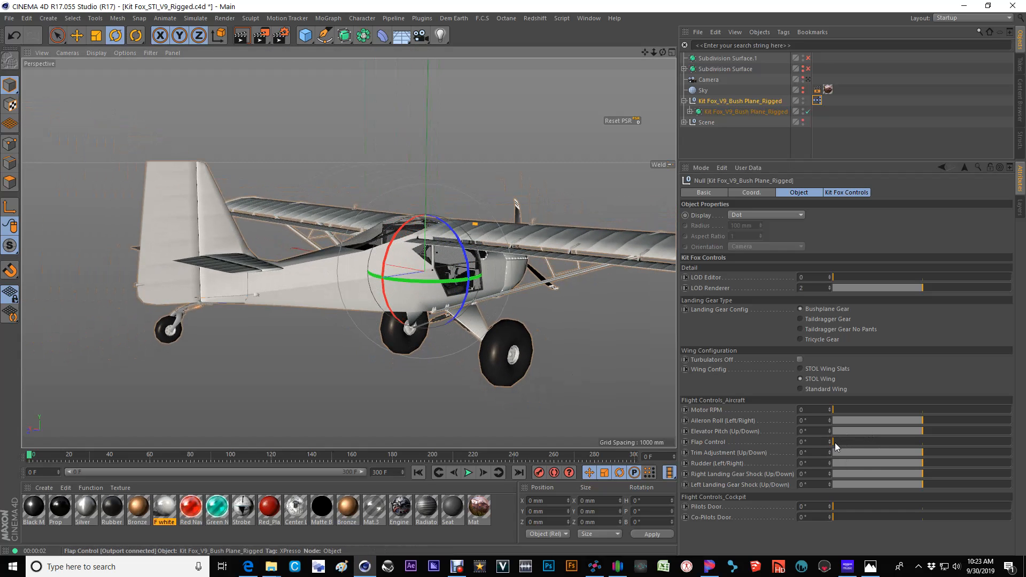
drag(834, 442, 1013, 448)
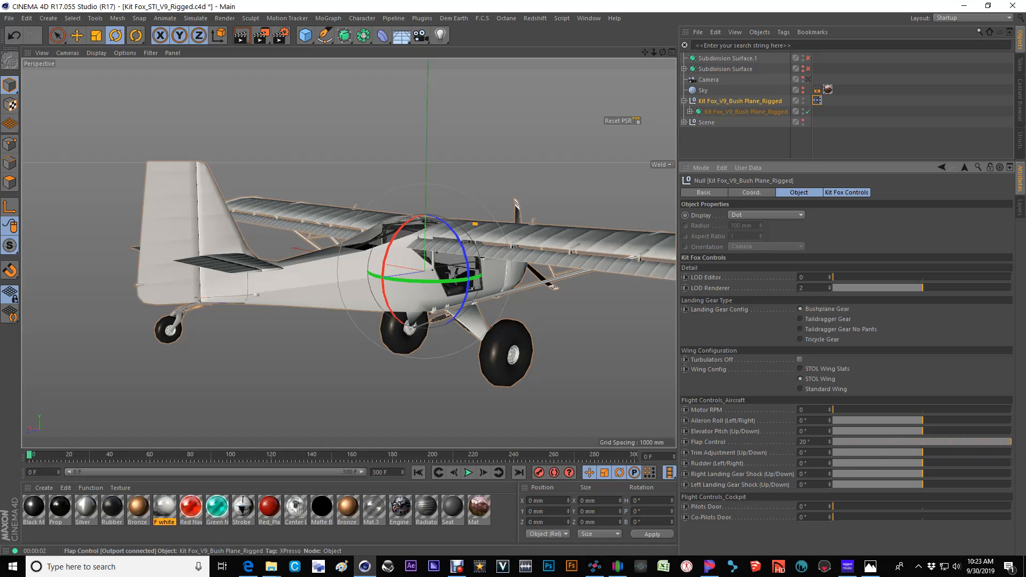
drag(922, 421, 925, 446)
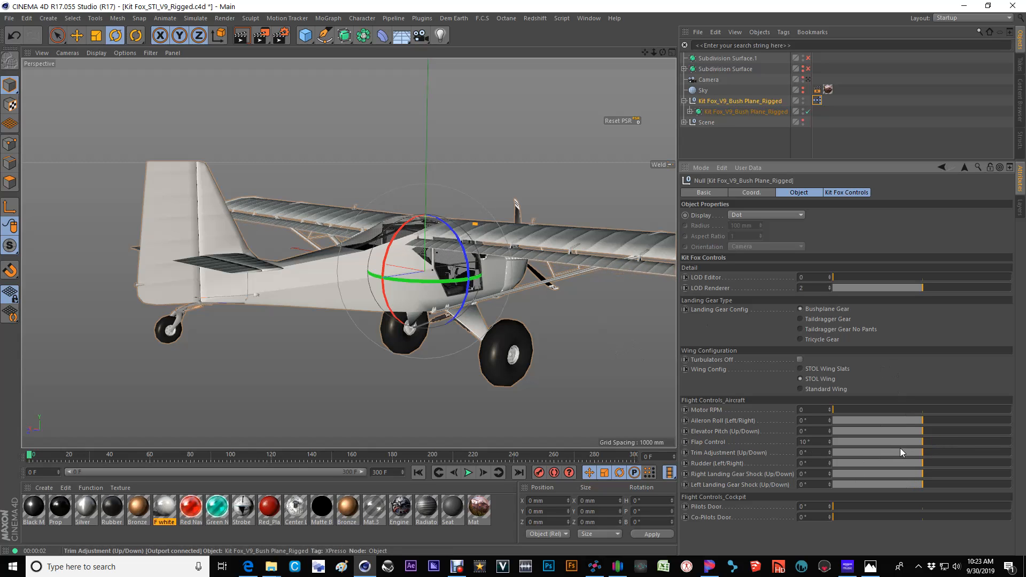
Step: Move the Trim Adjustment through both directions and return it to 0°
drag(919, 452, 866, 453)
drag(991, 452, 919, 473)
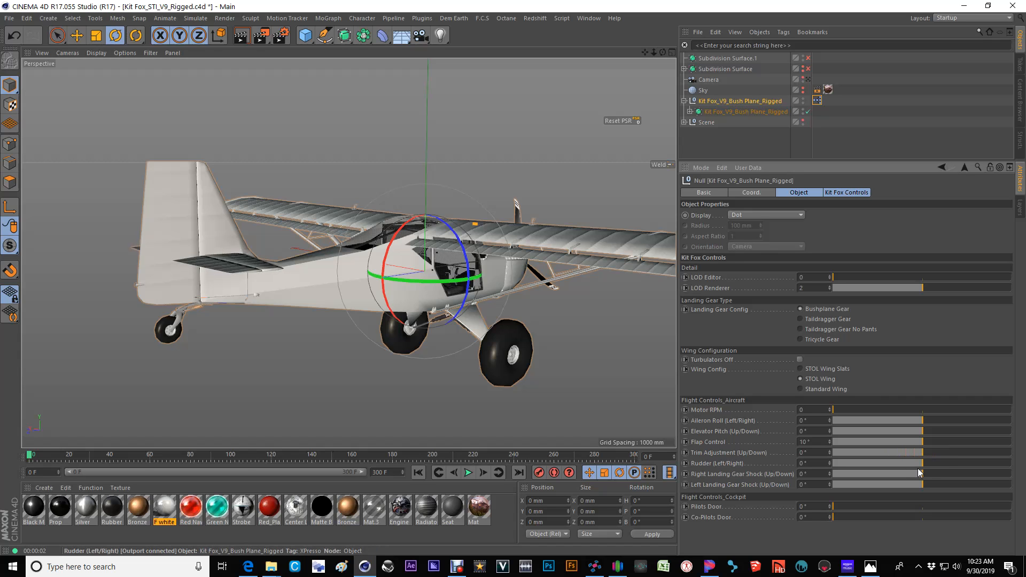
Step: Deflect the Rudder to 16° to show the tail wheel steering with it, and return it to 0°
scroll(182, 294, up, 5)
alt+drag(192, 316, 376, 273)
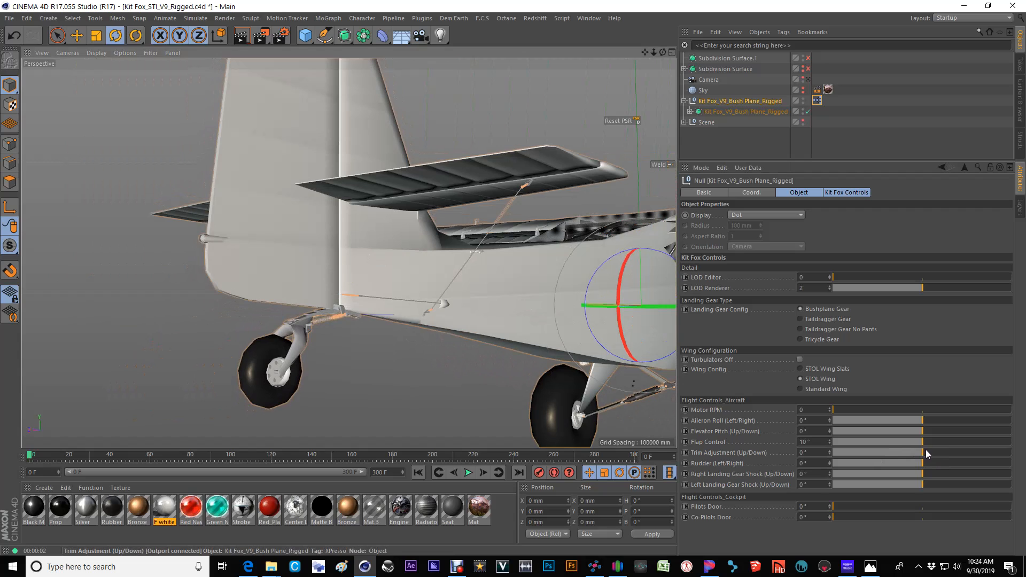
drag(922, 463, 1013, 463)
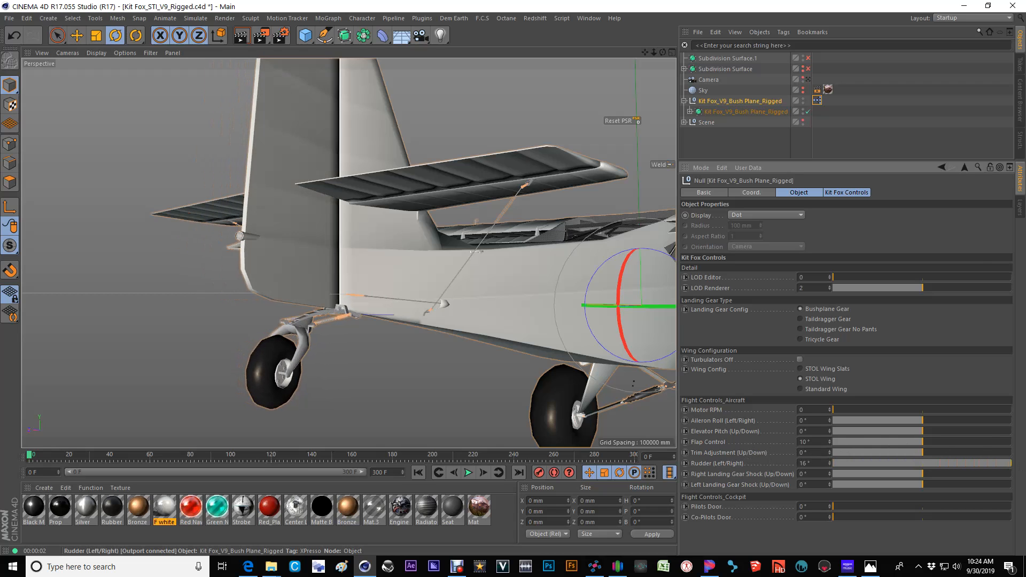
alt+drag(545, 312, 440, 255)
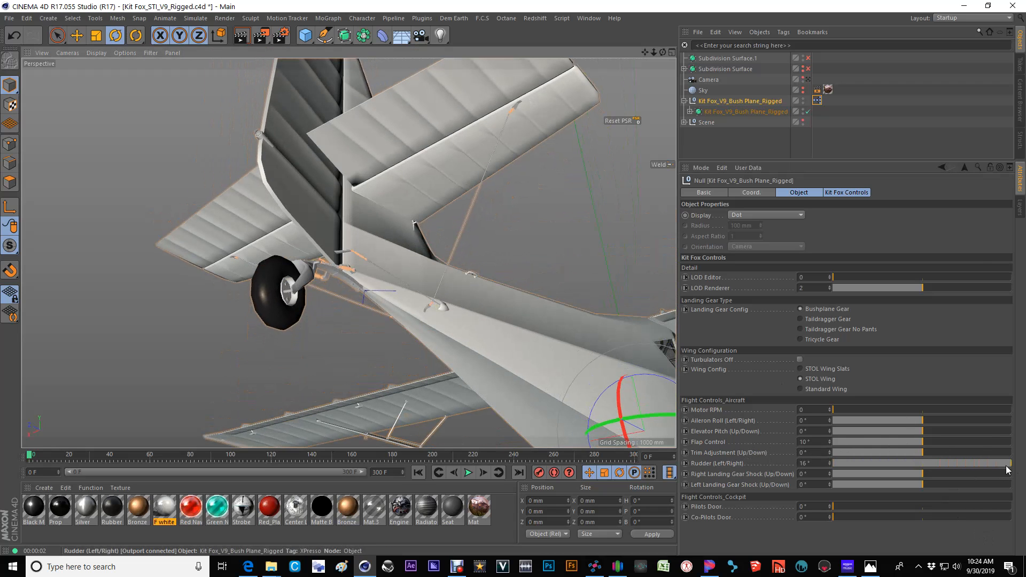
drag(1008, 464, 913, 512)
Step: Set the Right Landing Gear Shock to 1° and examine the front gear's shock struts from below
alt+right_drag(642, 431, 509, 419)
alt+middle_drag(508, 419, 337, 289)
alt+drag(507, 358, 365, 377)
alt+middle_drag(448, 395, 390, 302)
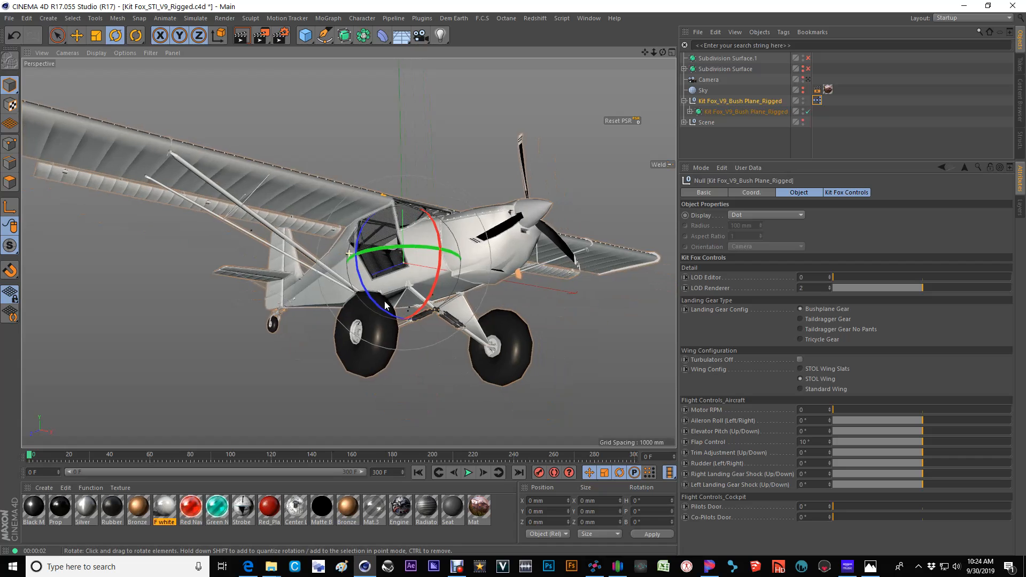
alt+right_drag(390, 302, 457, 348)
alt+drag(458, 341, 411, 273)
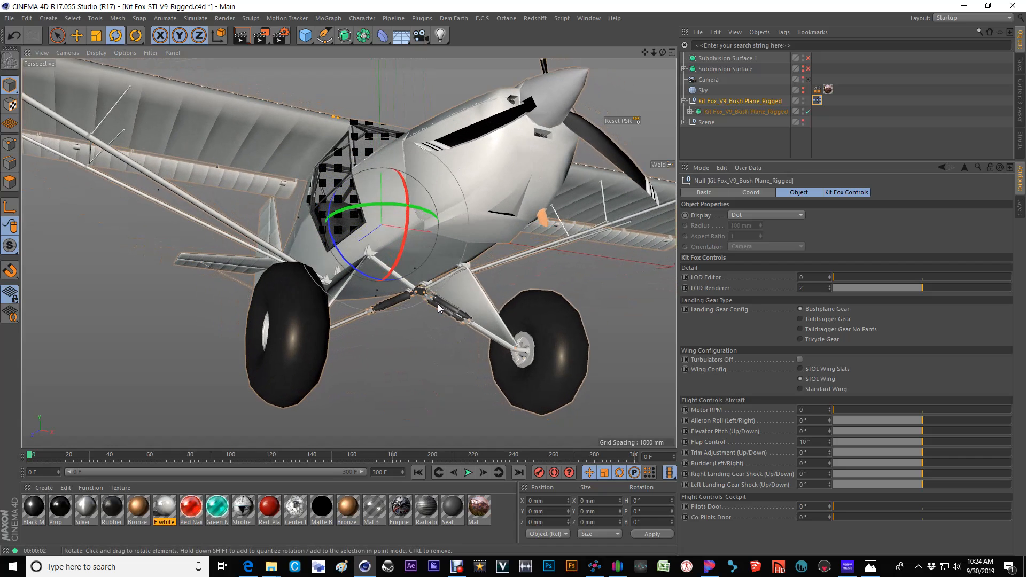
alt+right_drag(417, 289, 460, 292)
drag(924, 476, 927, 451)
alt+drag(473, 342, 384, 308)
scroll(398, 308, up, 2)
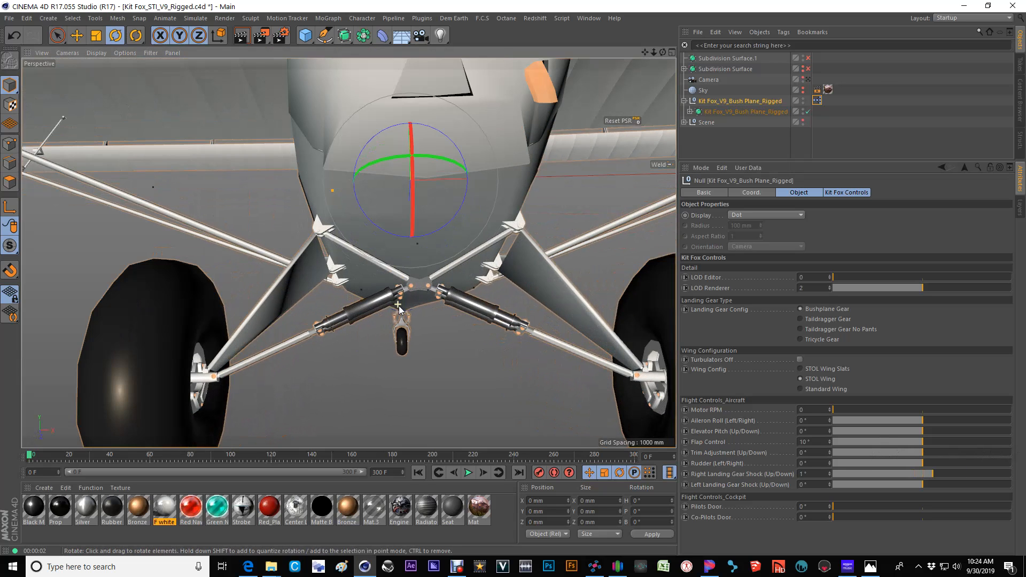
Step: Return the Right Landing Gear Shock to 0°, then move the Left Landing Gear Shock and return it to 0°
mouse_move(936, 474)
mouse_down()
mouse_move(1003, 473)
mouse_move(783, 483)
mouse_move(1000, 477)
mouse_move(922, 475)
mouse_up()
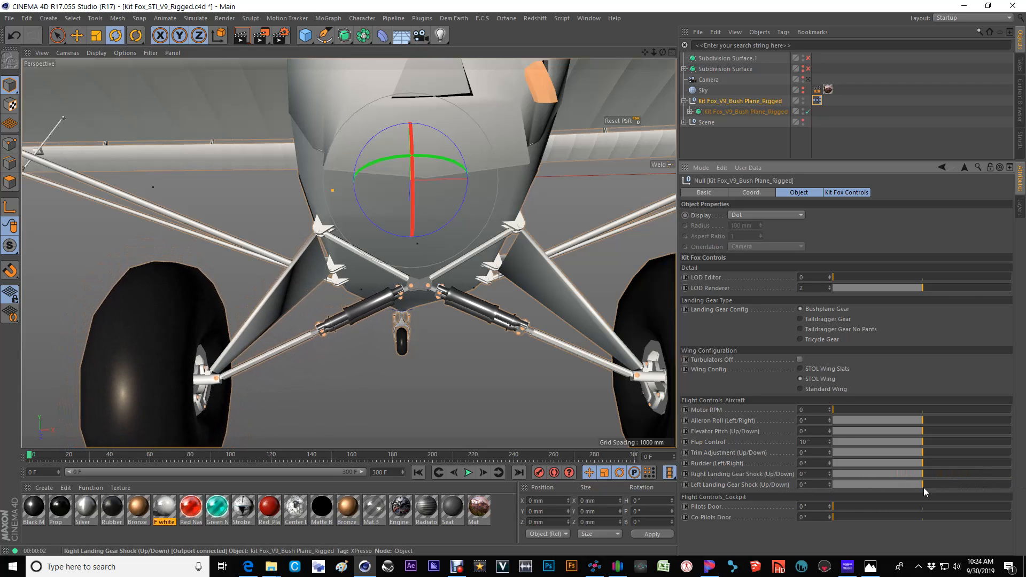
scroll(489, 295, down, 3)
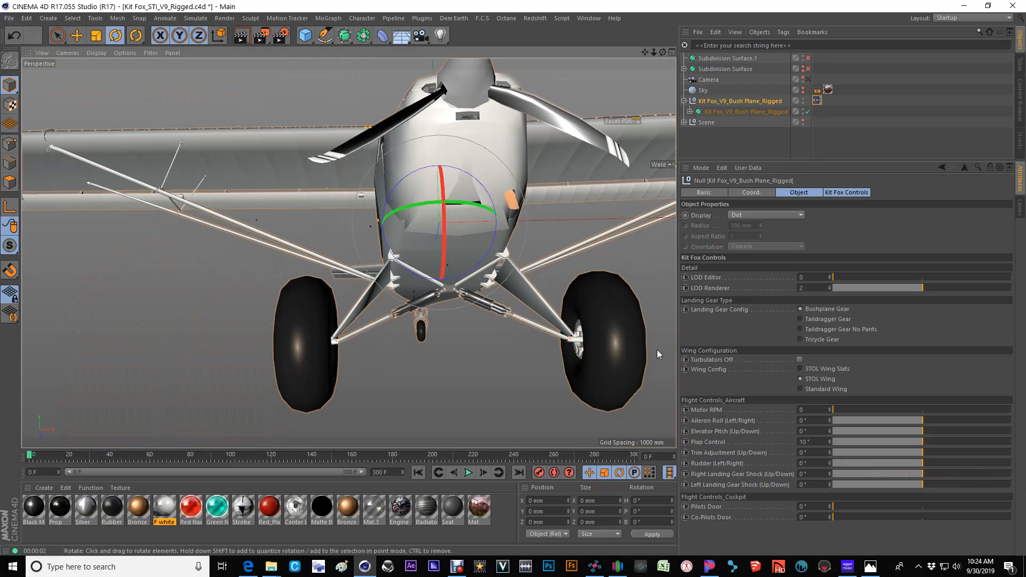
mouse_move(924, 485)
mouse_down()
mouse_move(1005, 486)
mouse_move(807, 492)
mouse_move(1015, 492)
mouse_move(874, 473)
mouse_move(996, 471)
mouse_move(939, 473)
mouse_move(919, 487)
mouse_up()
Step: Open the Pilots Door and the Co-Pilots Door to 75° to reveal the cockpit
alt+drag(582, 357, 770, 461)
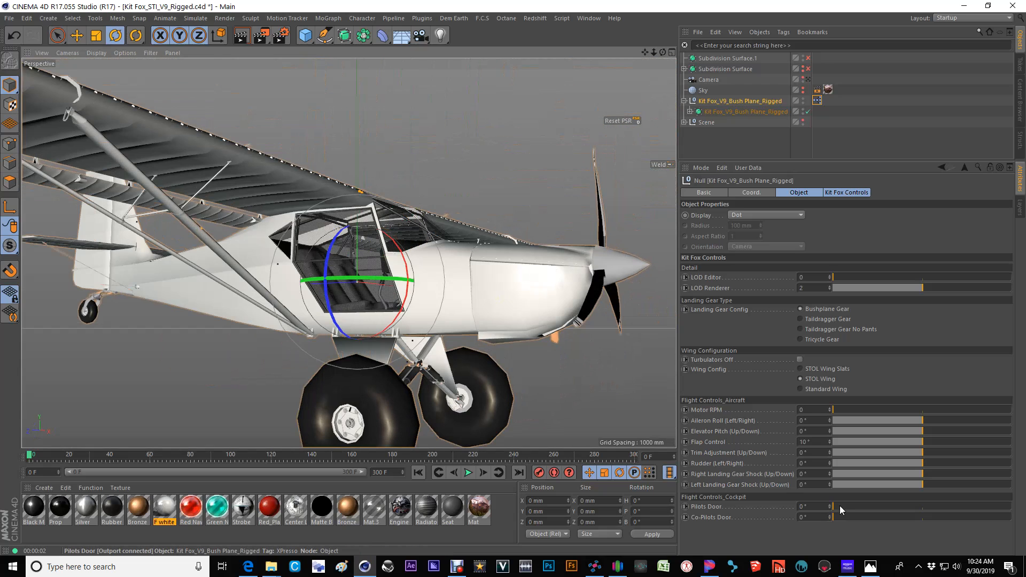
drag(839, 506, 1011, 507)
drag(843, 517, 1002, 515)
scroll(332, 257, up, 5)
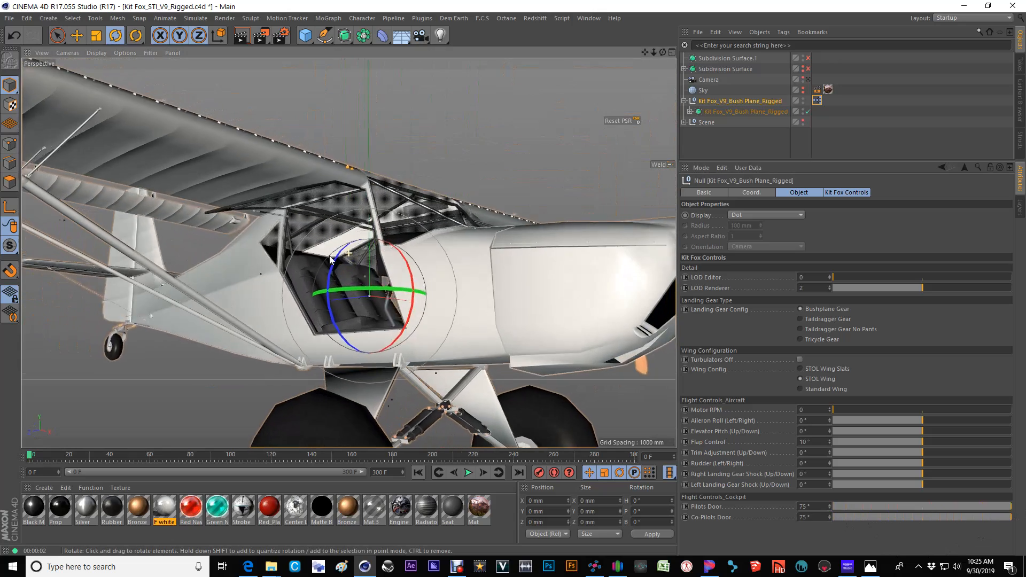
scroll(284, 230, up, 2)
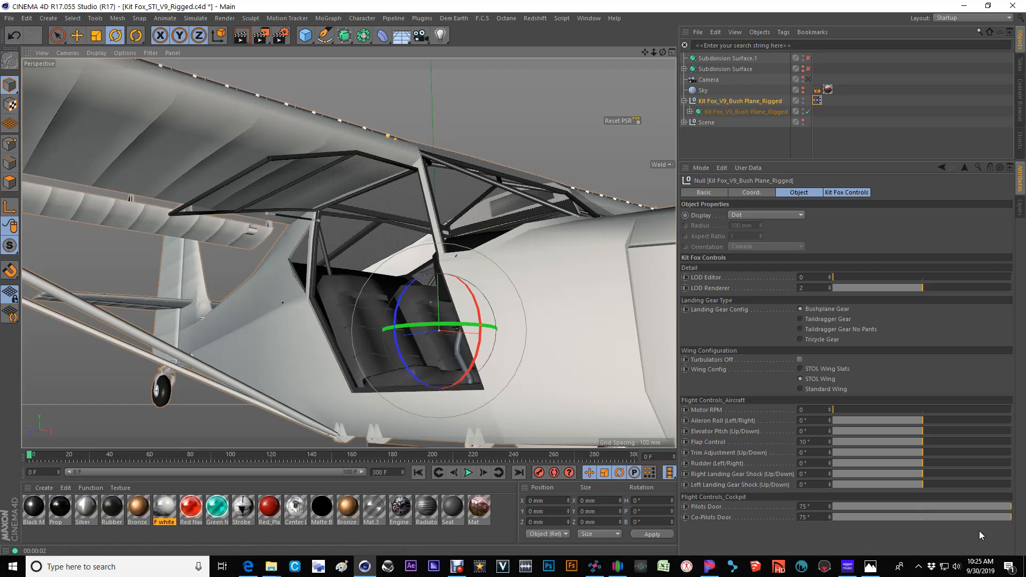
drag(999, 521, 1021, 521)
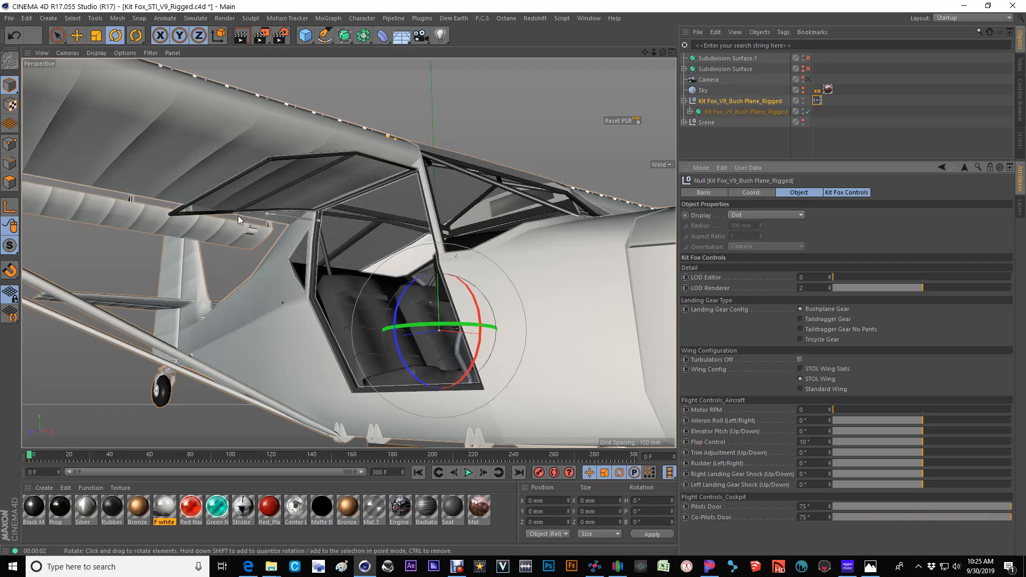
Step: Close the Co-Pilots Door and the Pilots Door back to 0°
scroll(297, 244, down, 3)
alt+drag(301, 229, 300, 256)
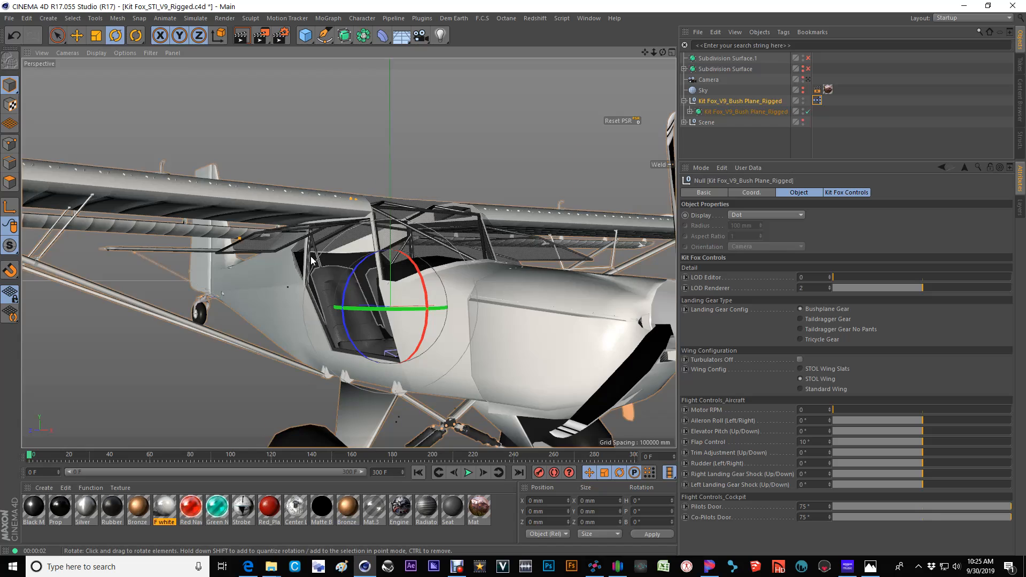
scroll(300, 255, down, 3)
drag(911, 518, 853, 507)
alt+drag(404, 290, 411, 309)
alt+drag(350, 280, 463, 294)
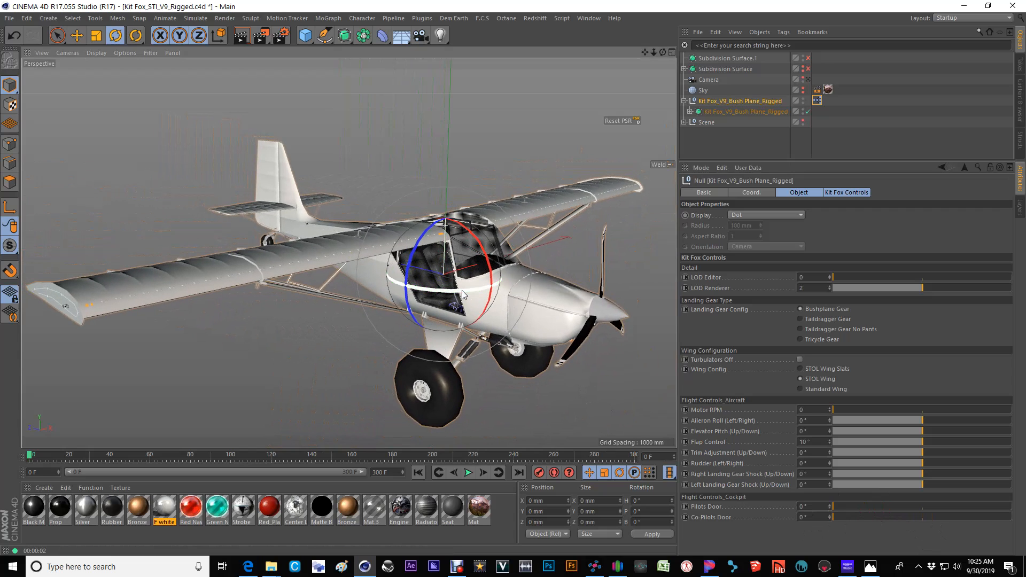
Step: Deselect the rigged plane to view it without highlights, then reselect it and set the Flap Control to 0°
click(735, 141)
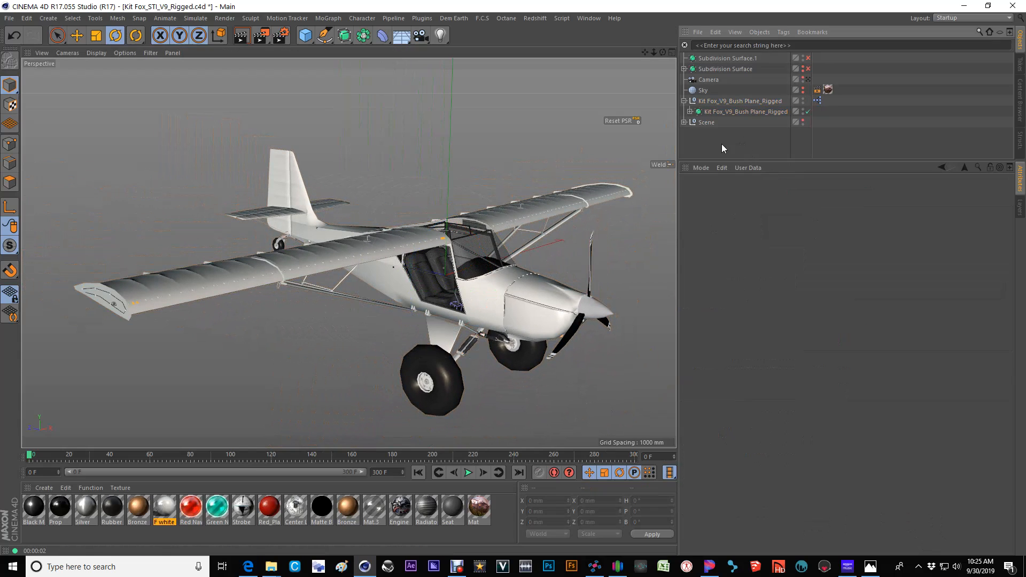
alt+drag(524, 311, 482, 299)
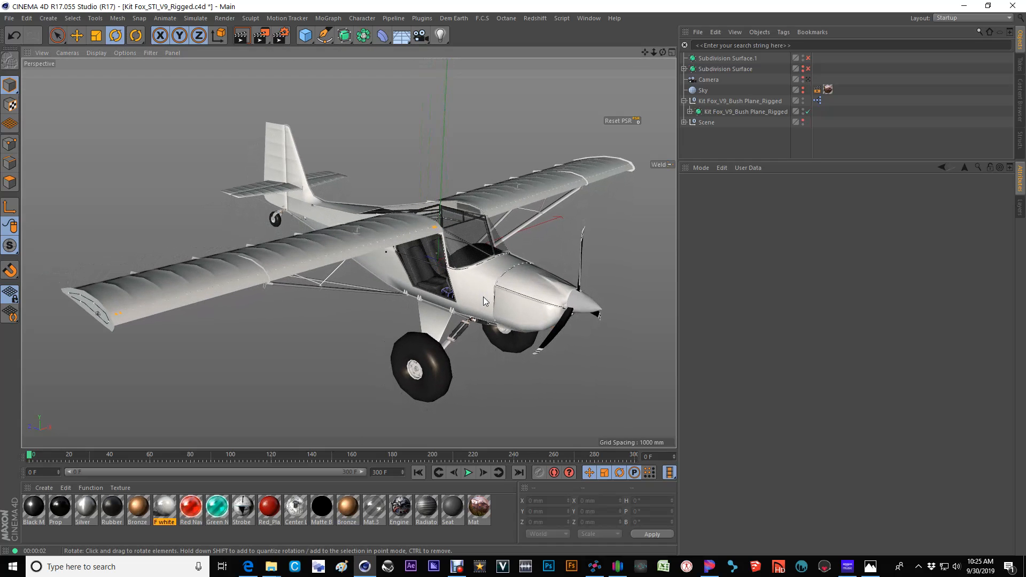
click(748, 106)
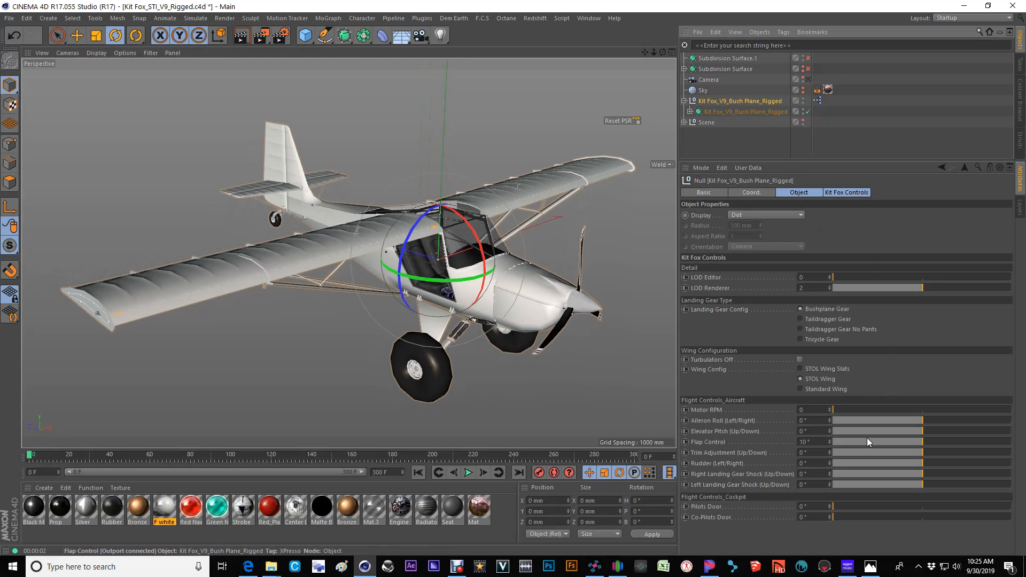
drag(922, 441, 816, 443)
Step: Raise the plane's LOD Editor detail level to 2
alt+drag(423, 316, 453, 272)
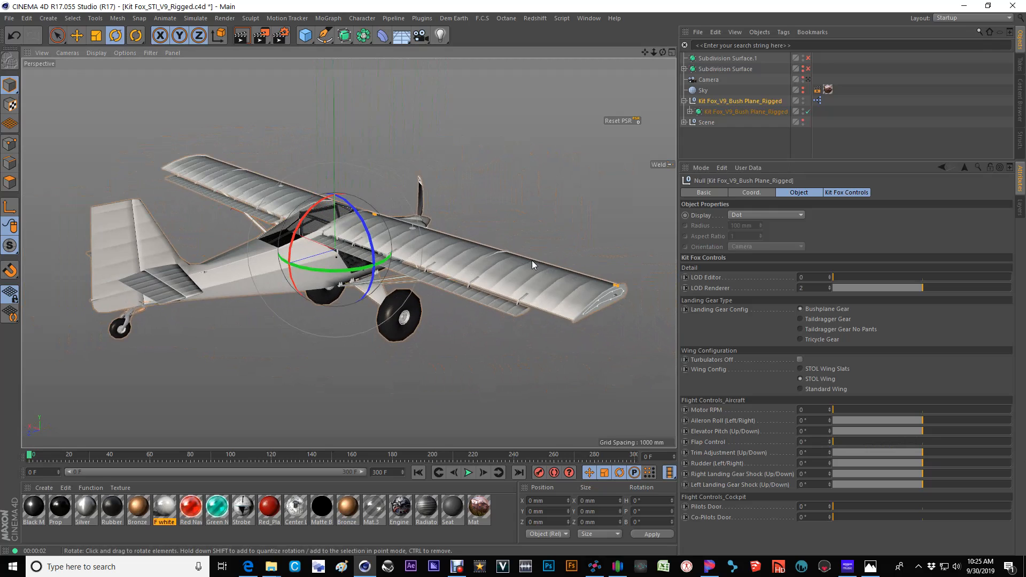
click(871, 278)
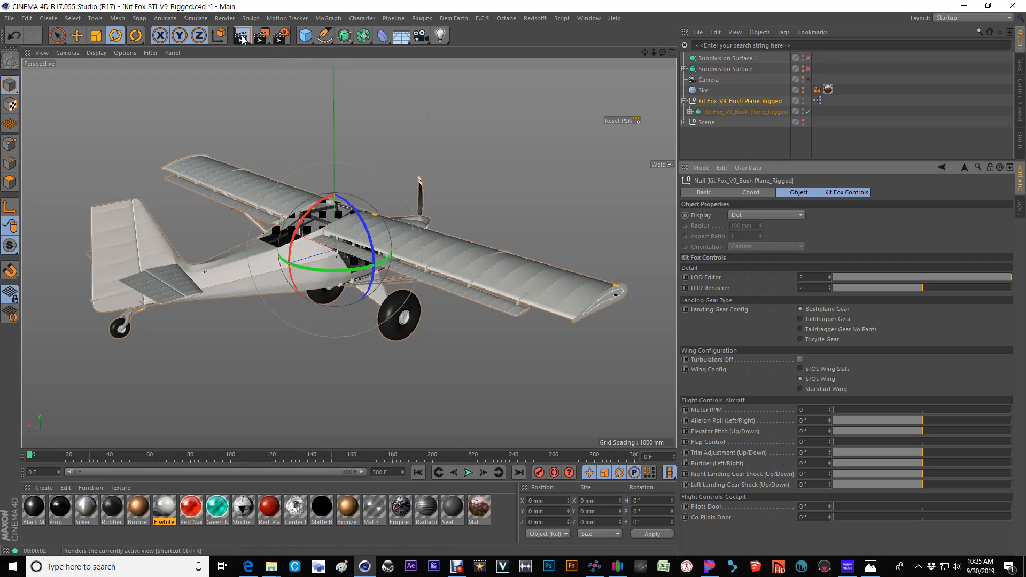